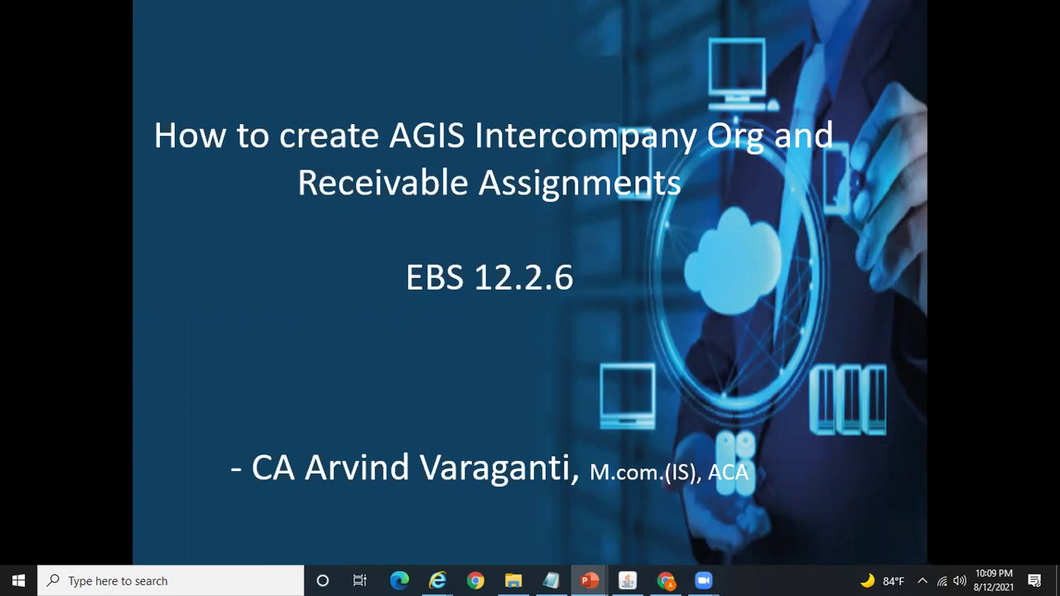
Advance the slide show to the pre-requisites slide and bring up the Reliance Group Structure presentation
{"action": "key", "text": "Right"}
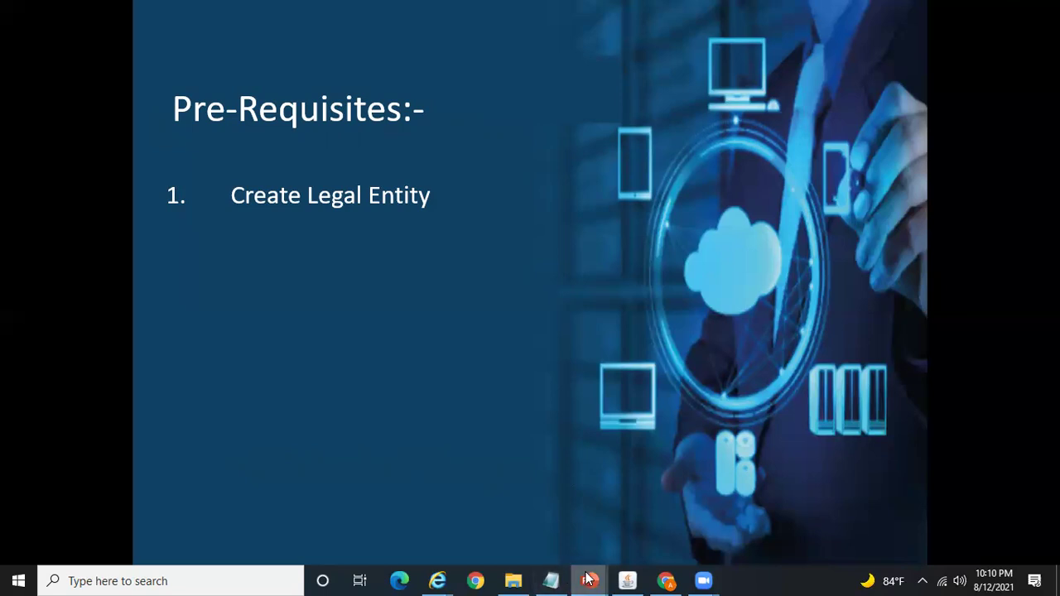
{"action": "mouse_move", "coordinate": [589, 579]}
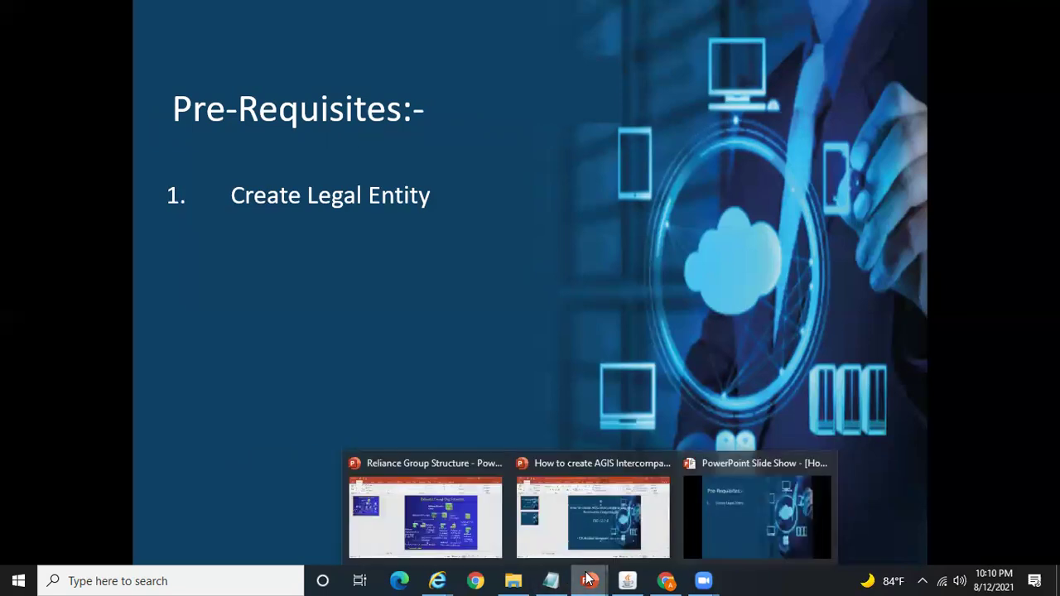
{"action": "left_click", "coordinate": [467, 553]}
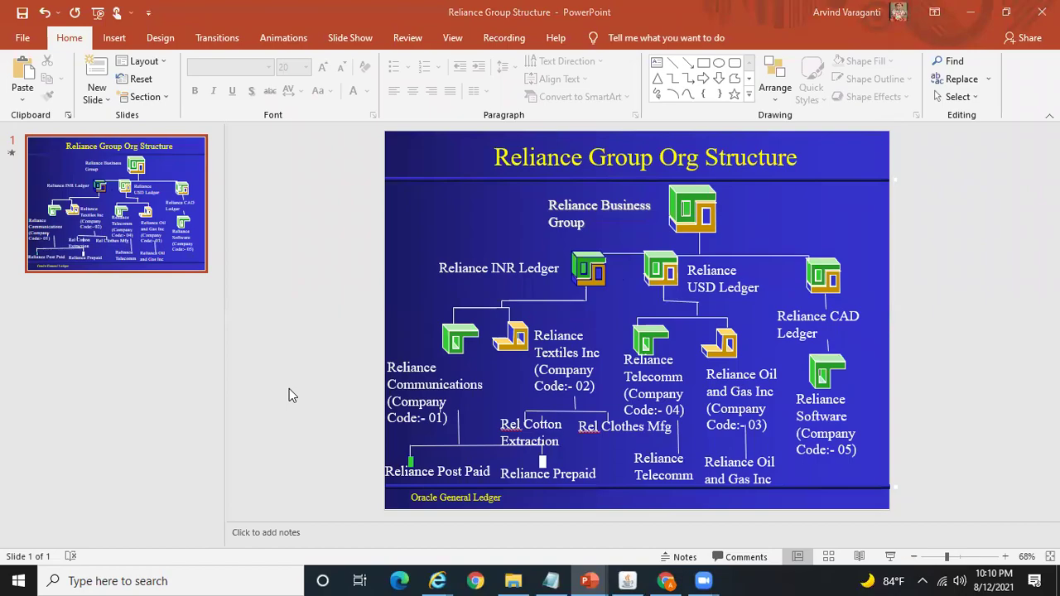
Switch to Oracle Applications and open the intercompany Organizations setup page, viewing it in Internet Explorer
{"action": "left_click", "coordinate": [628, 581]}
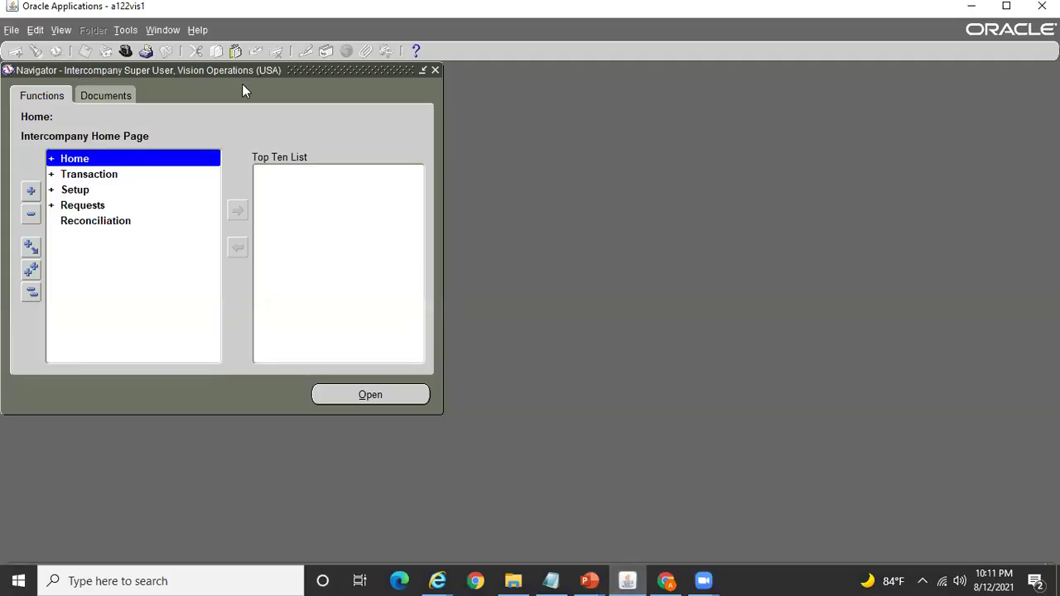
{"action": "left_click", "coordinate": [80, 190]}
{"action": "double_click", "coordinate": [81, 190]}
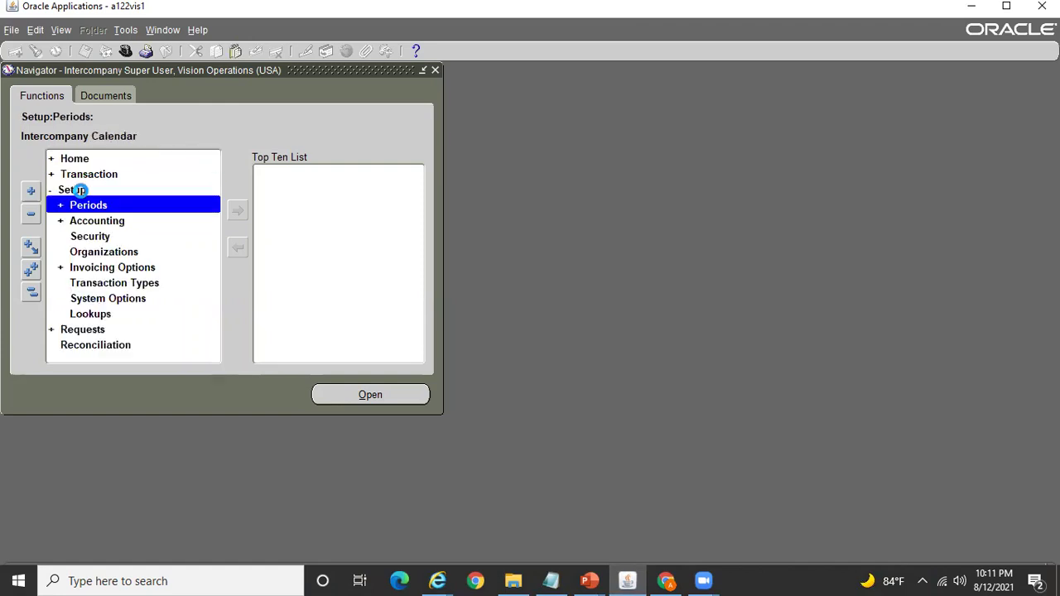
{"action": "left_click", "coordinate": [123, 251]}
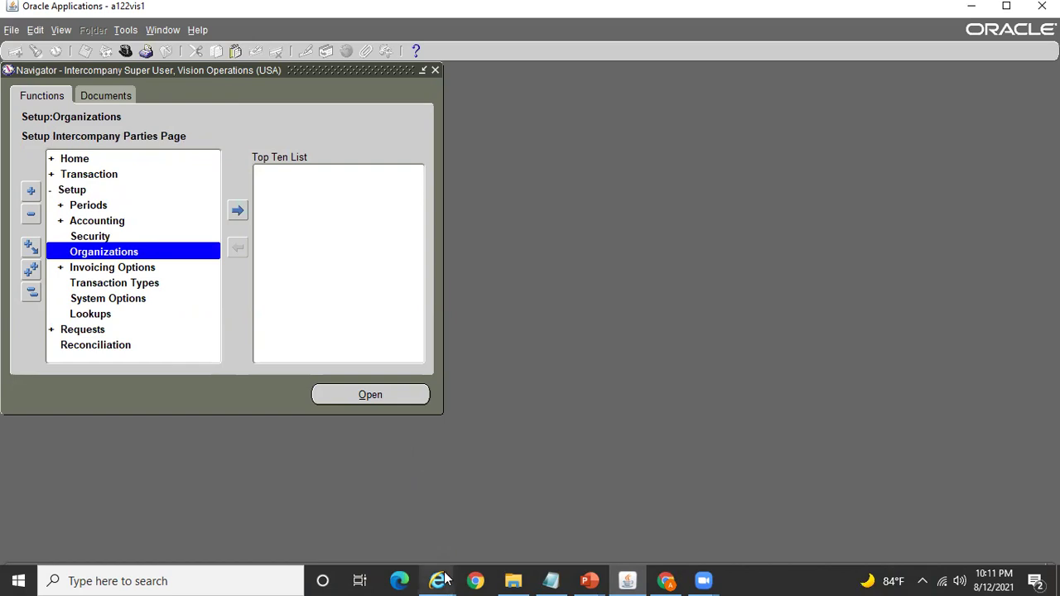
{"action": "mouse_move", "coordinate": [445, 577]}
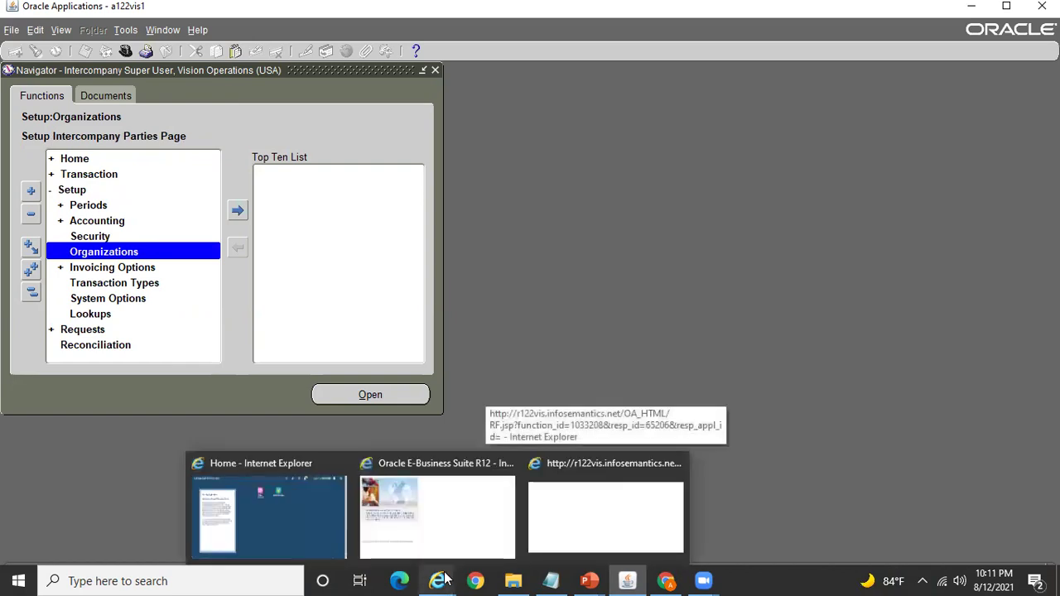
{"action": "left_click", "coordinate": [628, 483]}
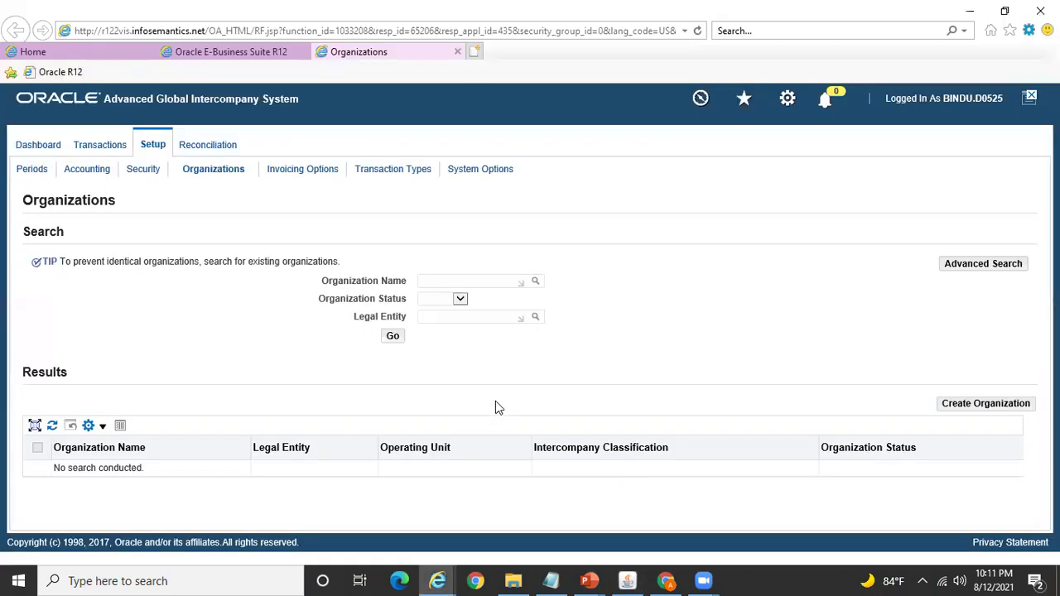
Search the intercompany organizations for legal entities matching "Rel%"
{"action": "left_click", "coordinate": [434, 316]}
{"action": "type", "text": "Re%"}
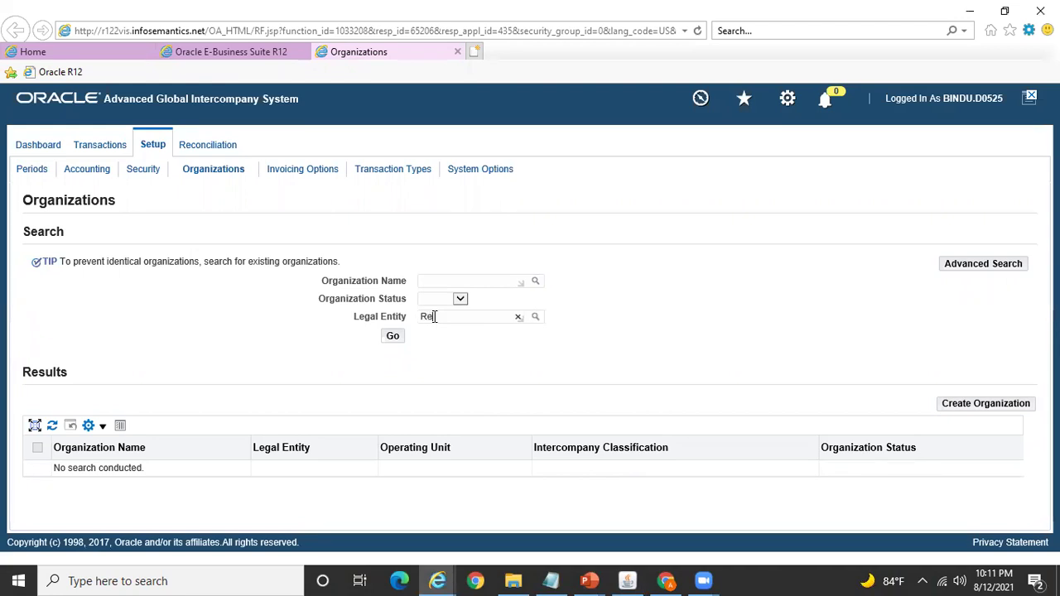
{"action": "left_click", "coordinate": [393, 336]}
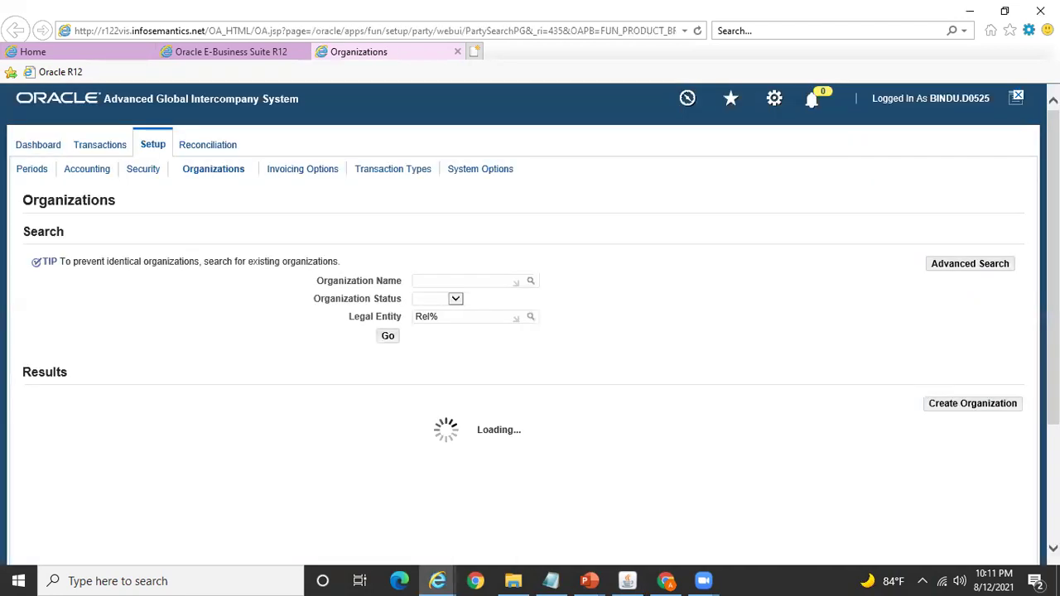
{"action": "scroll", "coordinate": [894, 290], "scroll_direction": "down", "scroll_amount": 3}
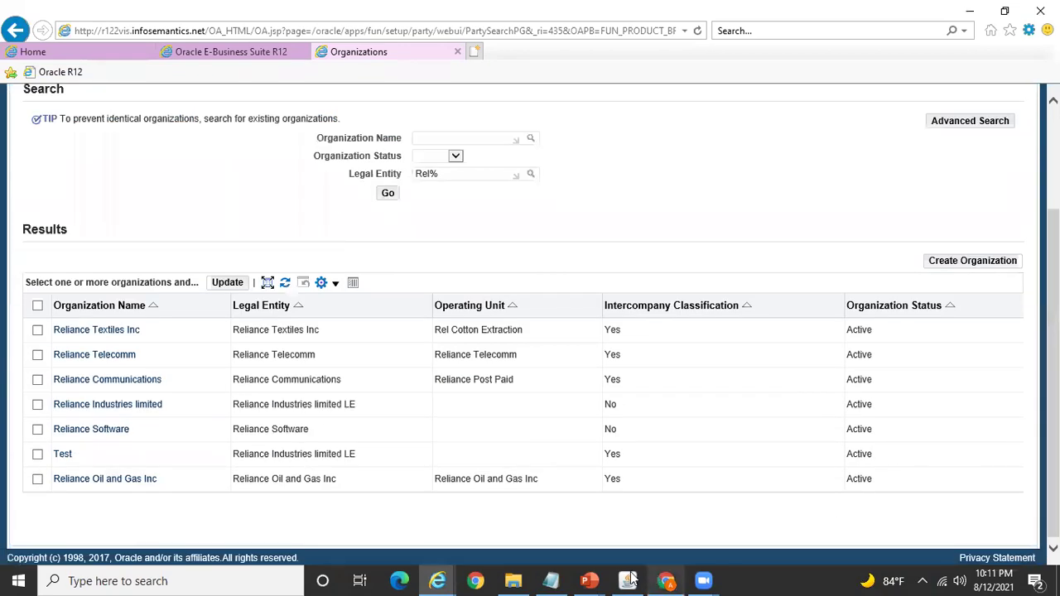
Consult the Reliance Group Org Structure chart in PowerPoint, and return to the organization search results in Internet Explorer
{"action": "mouse_move", "coordinate": [589, 581]}
{"action": "left_click", "coordinate": [425, 513]}
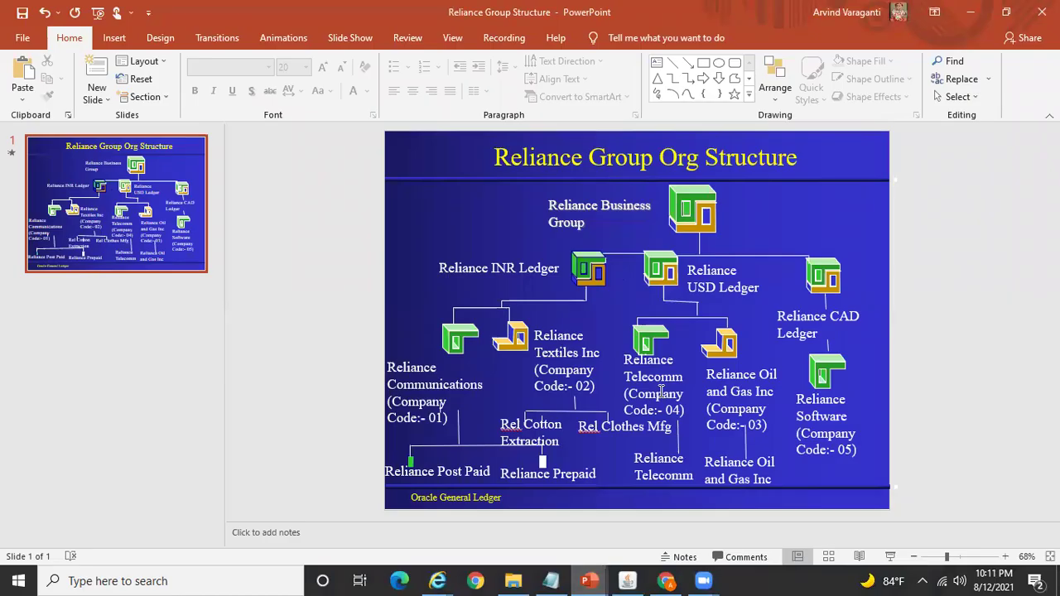
{"action": "key", "text": "alt+Tab"}
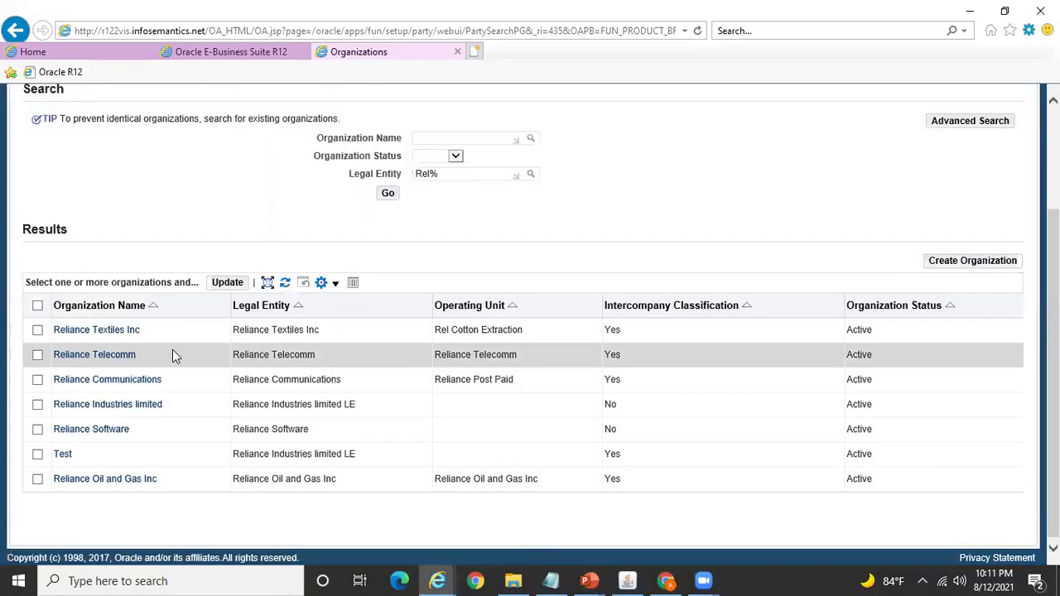
Open the Reliance Telecomm organization for update, keep Reliance Telecomm as its operating unit, and finish the update
{"action": "left_click", "coordinate": [38, 355]}
{"action": "left_click", "coordinate": [232, 284]}
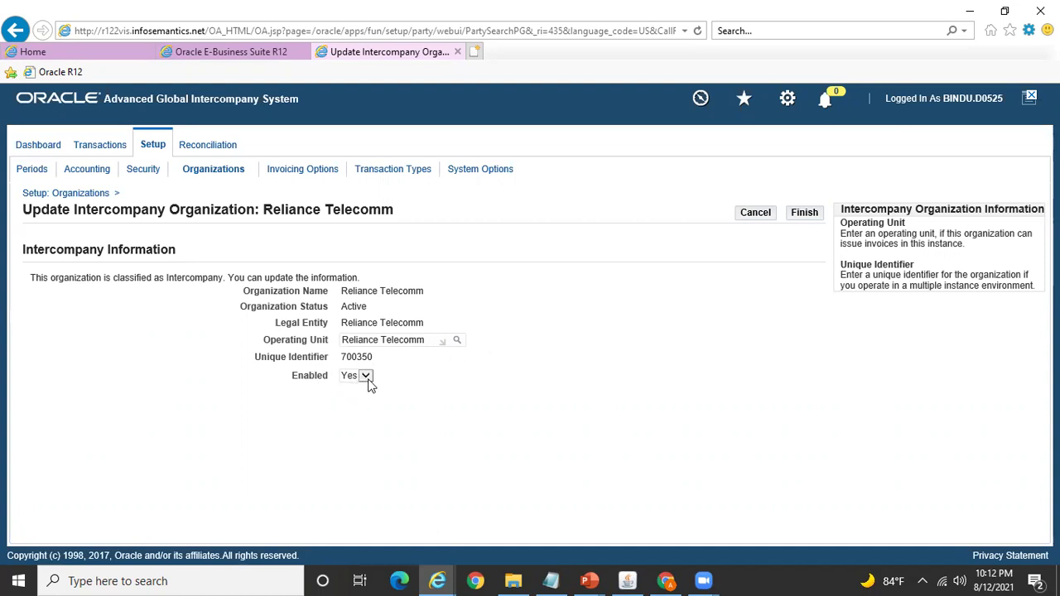
{"action": "left_click", "coordinate": [435, 340]}
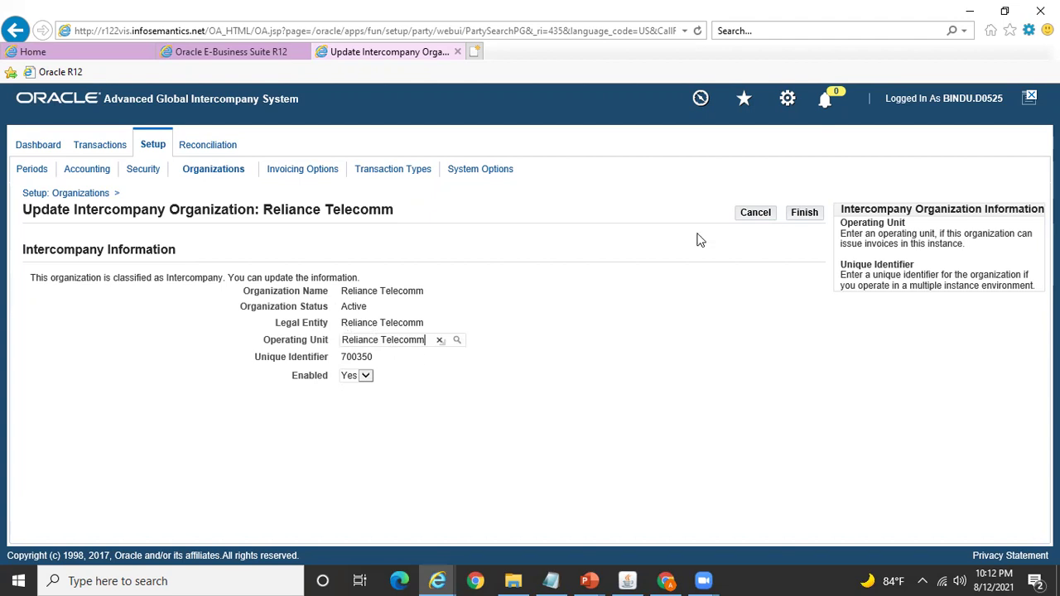
{"action": "left_click", "coordinate": [803, 213]}
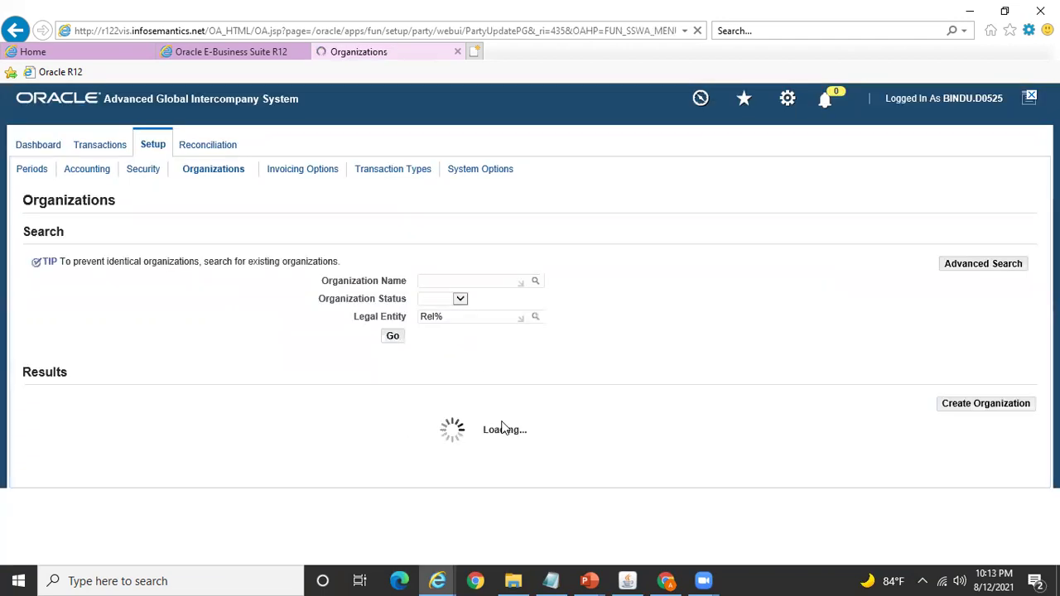
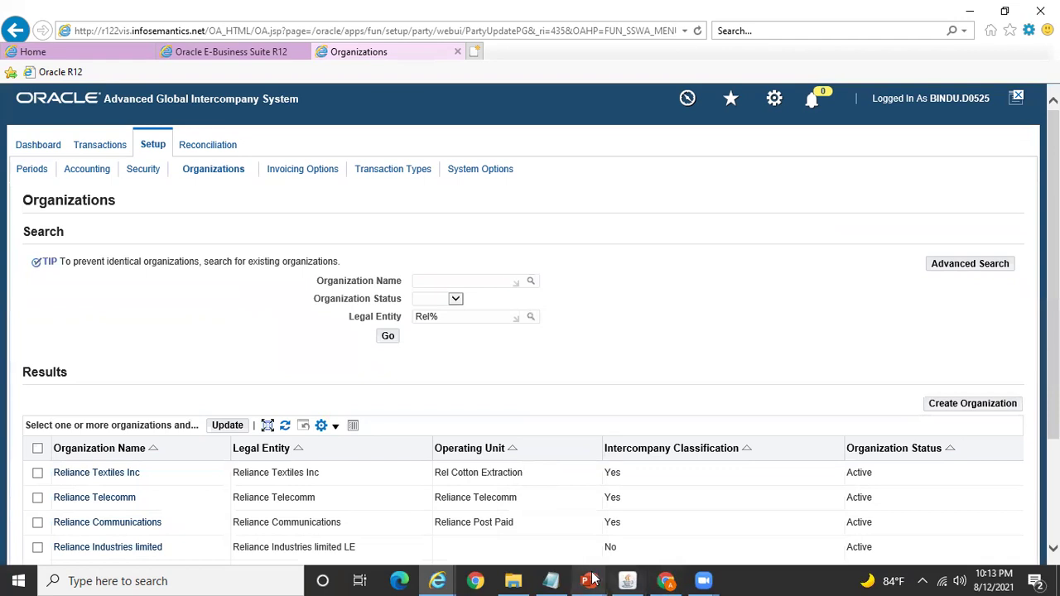
Switch back to Oracle Applications and open the Receivables Assignments page from the intercompany Invoicing Options setup
{"action": "left_click", "coordinate": [589, 580]}
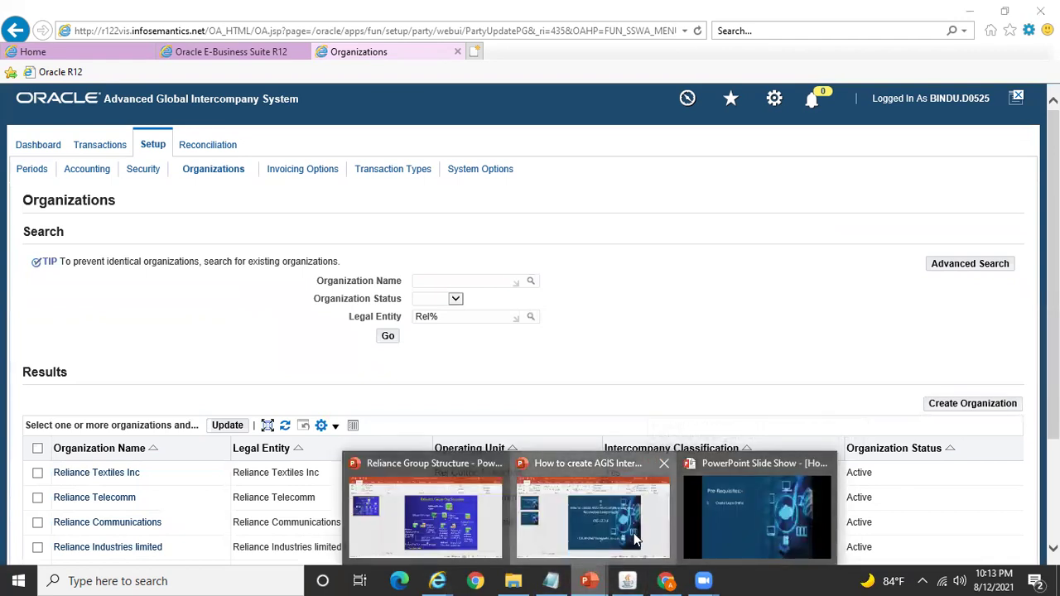
{"action": "left_click", "coordinate": [635, 540]}
{"action": "left_click", "coordinate": [627, 579]}
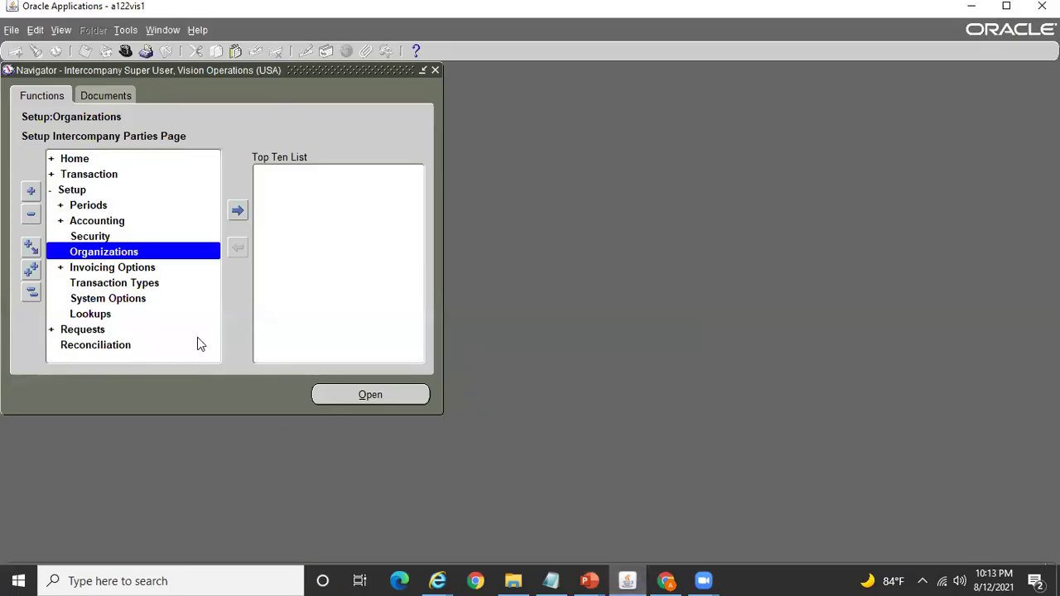
{"action": "double_click", "coordinate": [130, 275]}
{"action": "double_click", "coordinate": [172, 283]}
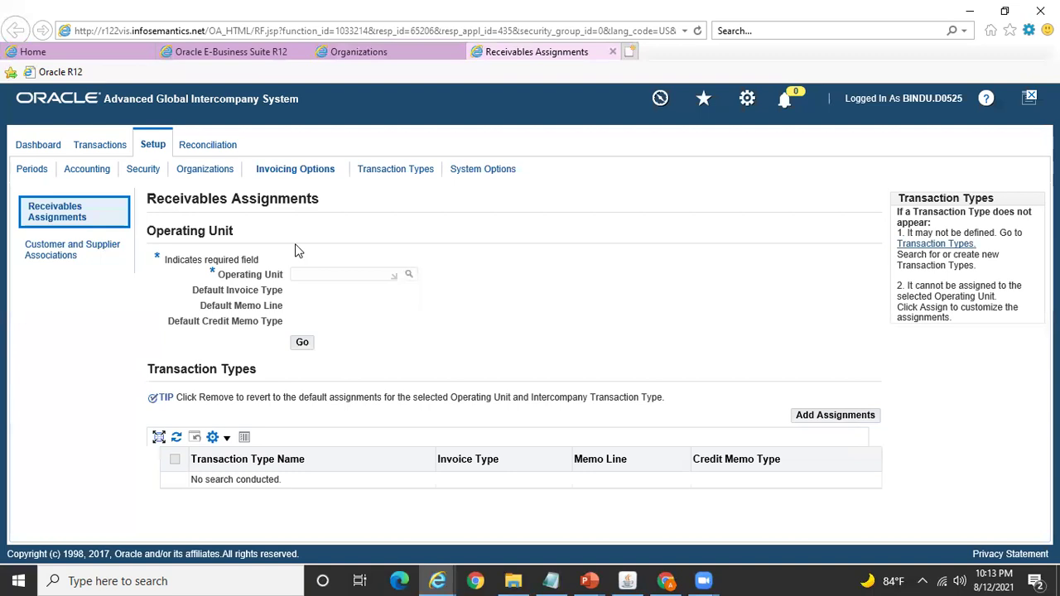
Find the receivables assignments for the operating unit matching "Rel%Tele%" and begin adding a transaction type assignment
{"action": "type", "text": "Rel%Tele%"}
{"action": "left_click", "coordinate": [302, 343]}
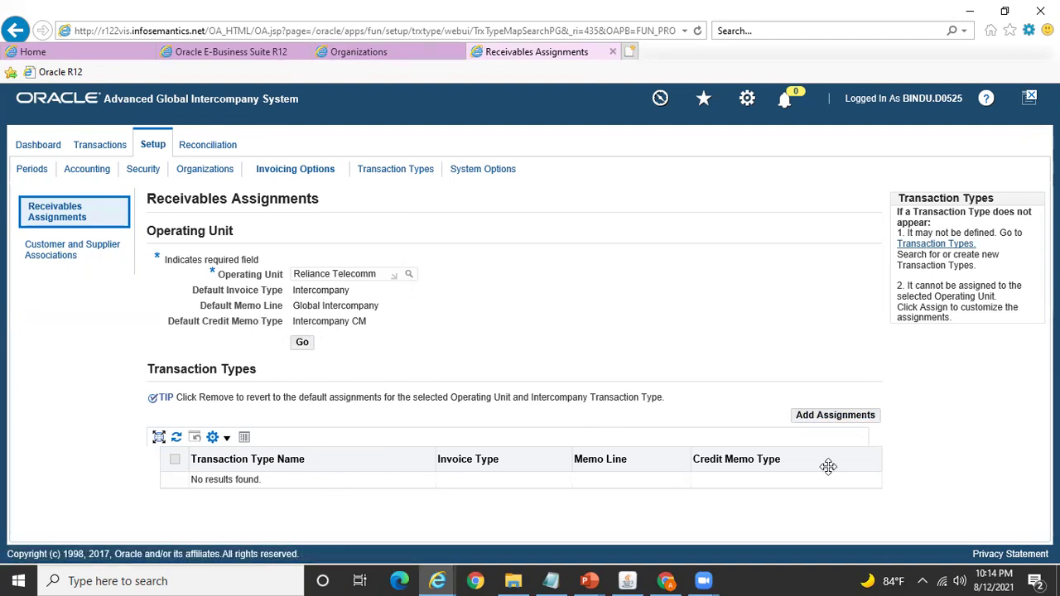
{"action": "left_click", "coordinate": [837, 419]}
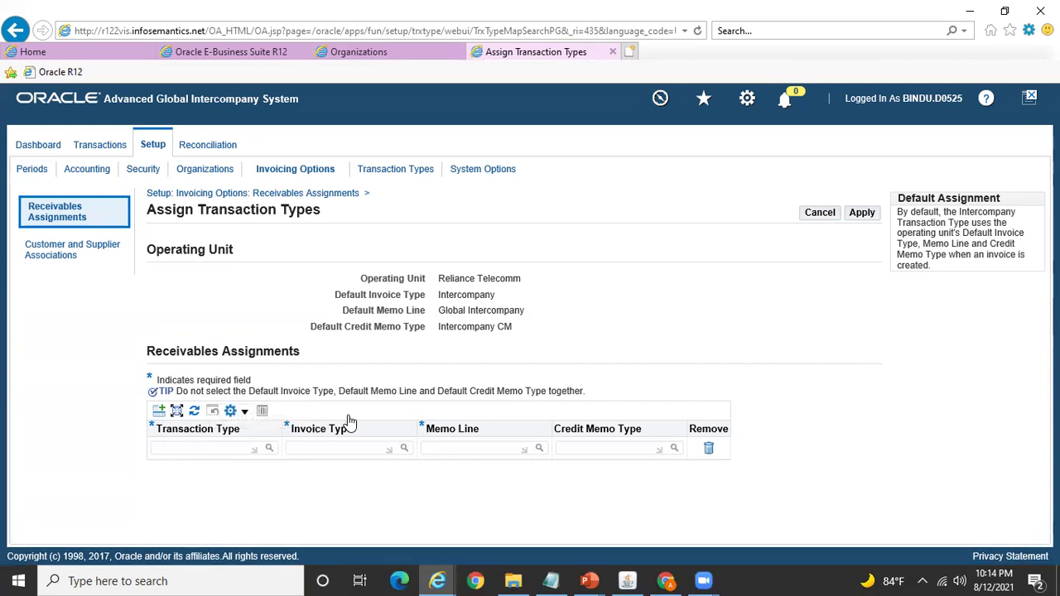
Look up the available transaction types and choose Subledger Invoices for the new receivables assignment
{"action": "left_click", "coordinate": [269, 450]}
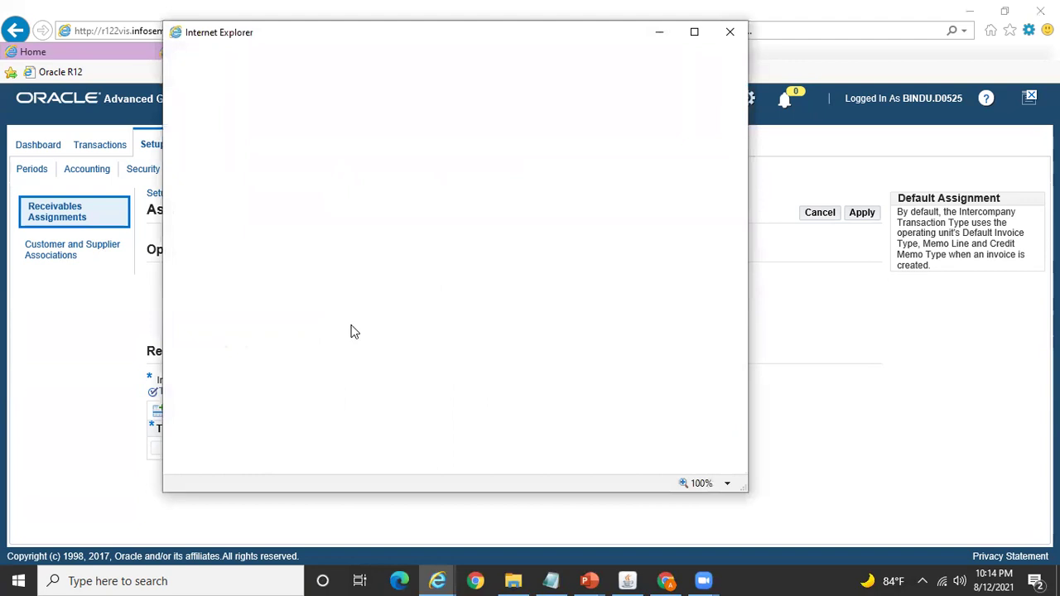
{"action": "left_click", "coordinate": [490, 149]}
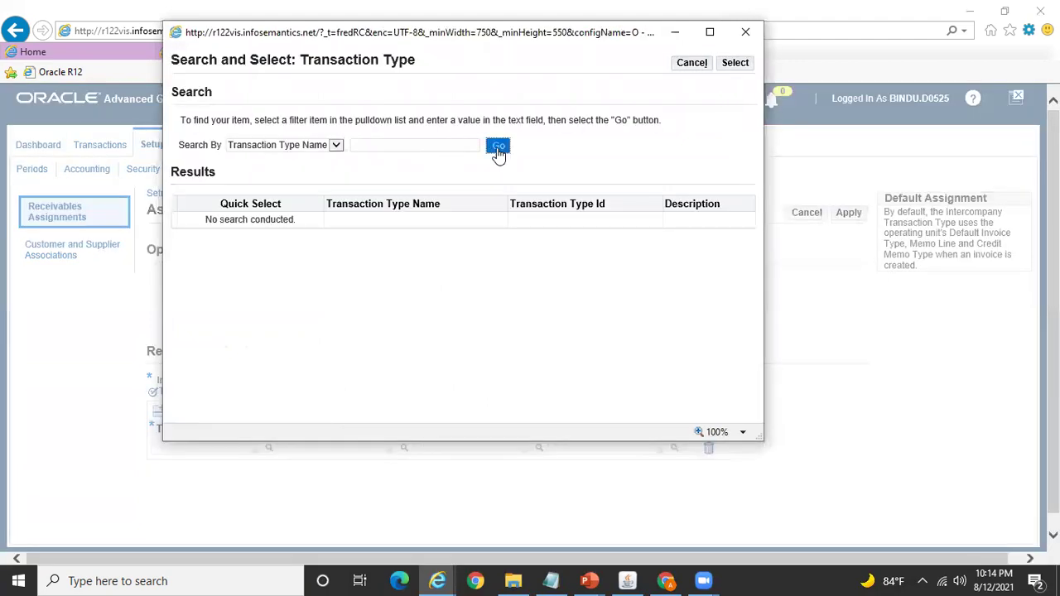
{"action": "left_click", "coordinate": [249, 396]}
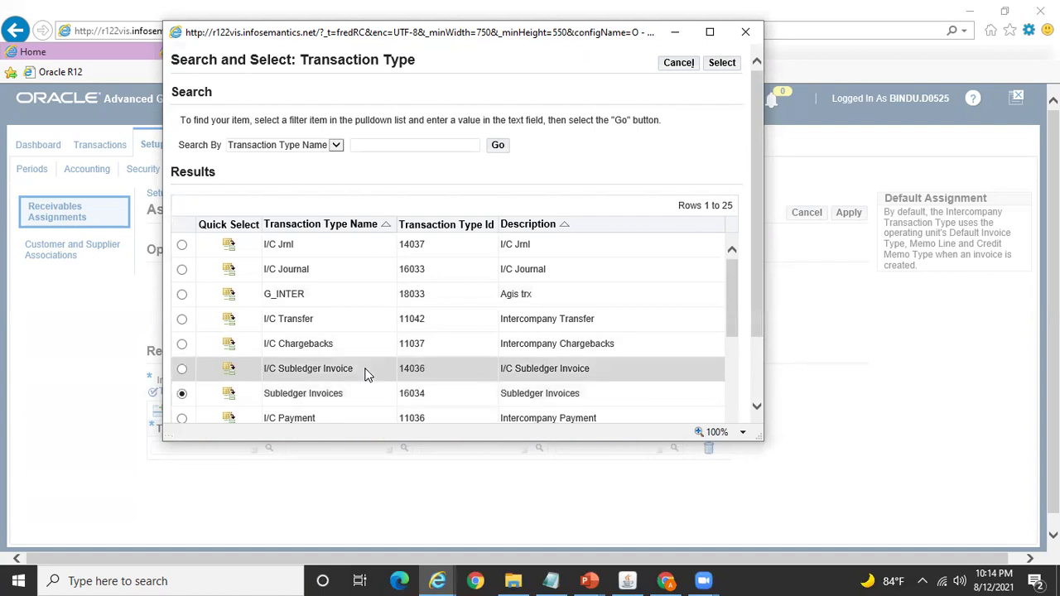
{"action": "key", "text": "Return"}
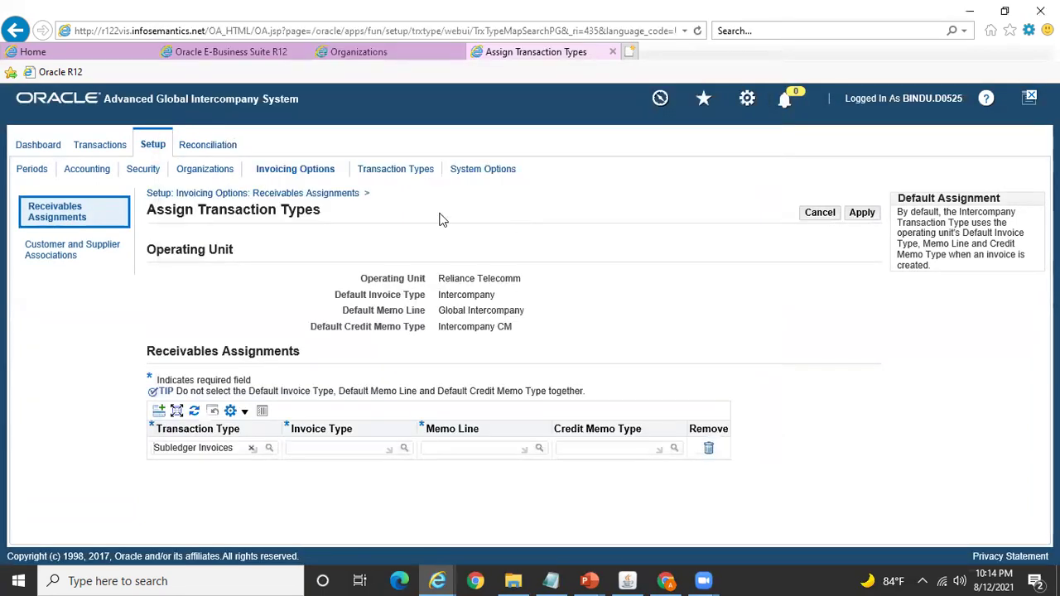
{"action": "left_click", "coordinate": [442, 220]}
Look up the receivables transaction types and set the assignment's invoice type to Invoice
{"action": "left_click", "coordinate": [338, 448]}
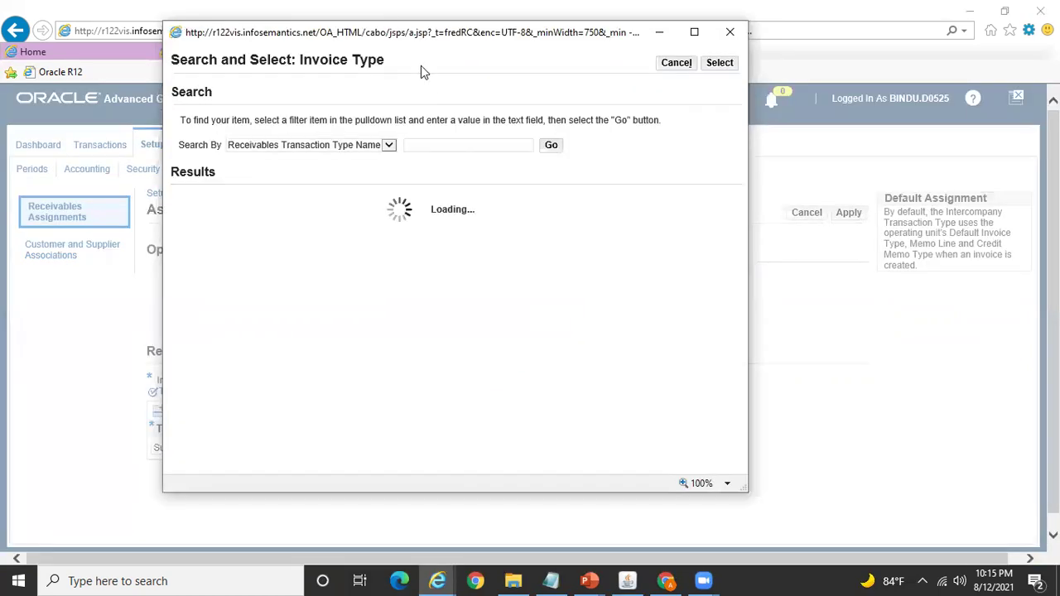
{"action": "left_click_drag", "start_coordinate": [409, 47], "coordinate": [645, 121]}
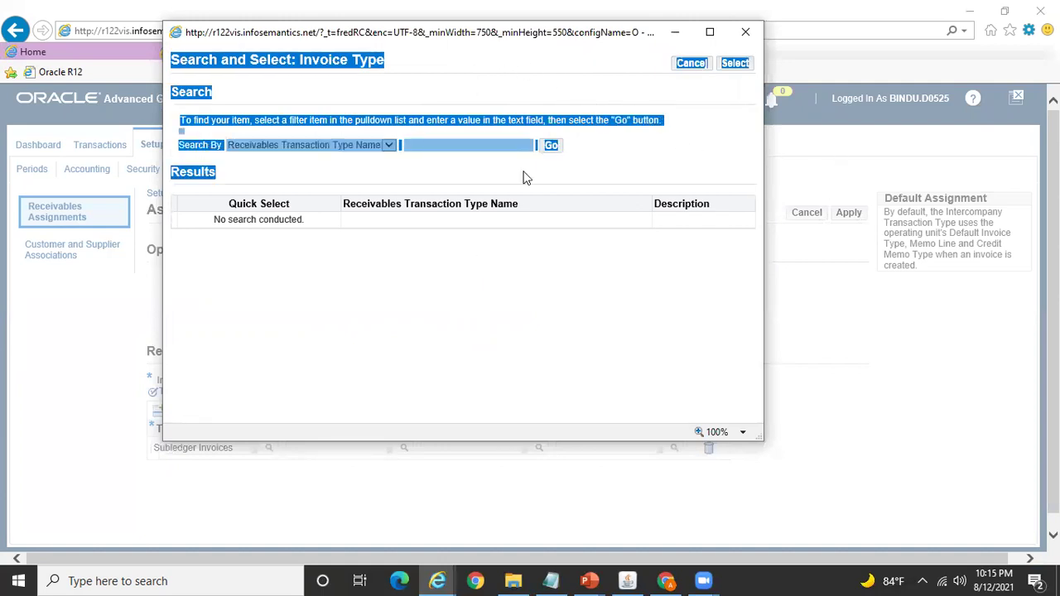
{"action": "left_click", "coordinate": [547, 145]}
{"action": "left_click", "coordinate": [567, 191]}
{"action": "left_click", "coordinate": [551, 146]}
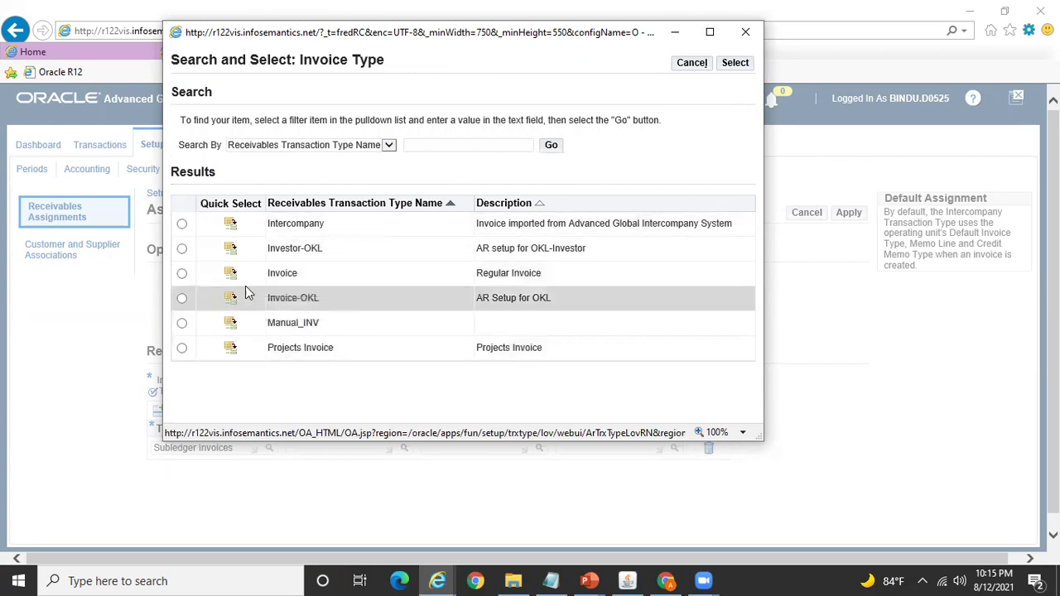
{"action": "left_click", "coordinate": [231, 274]}
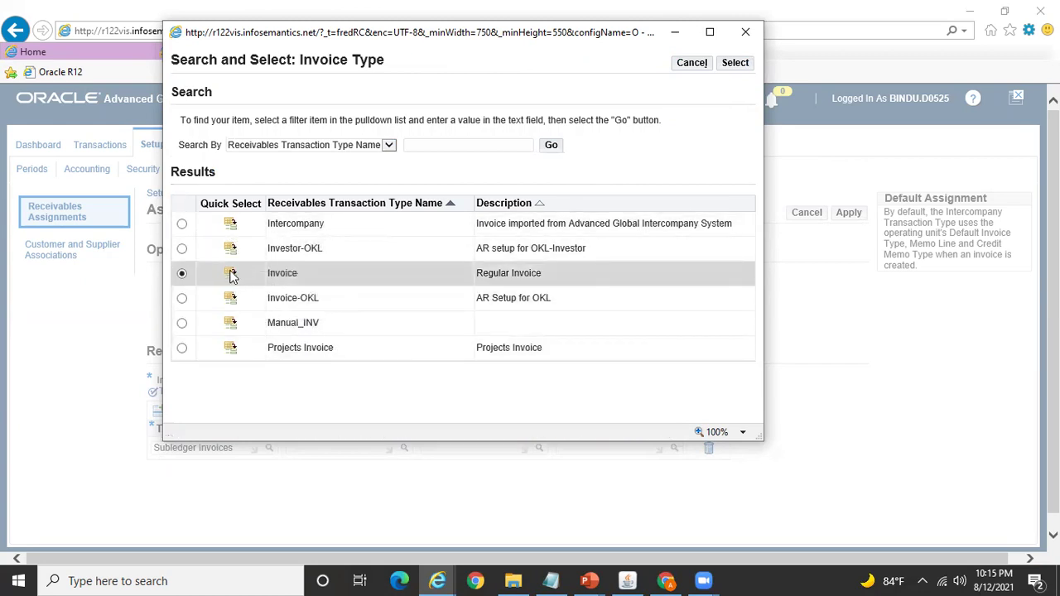
Look up the receivables memo lines and set the assignment's memo line to Global Intercompany
{"action": "left_click", "coordinate": [469, 446]}
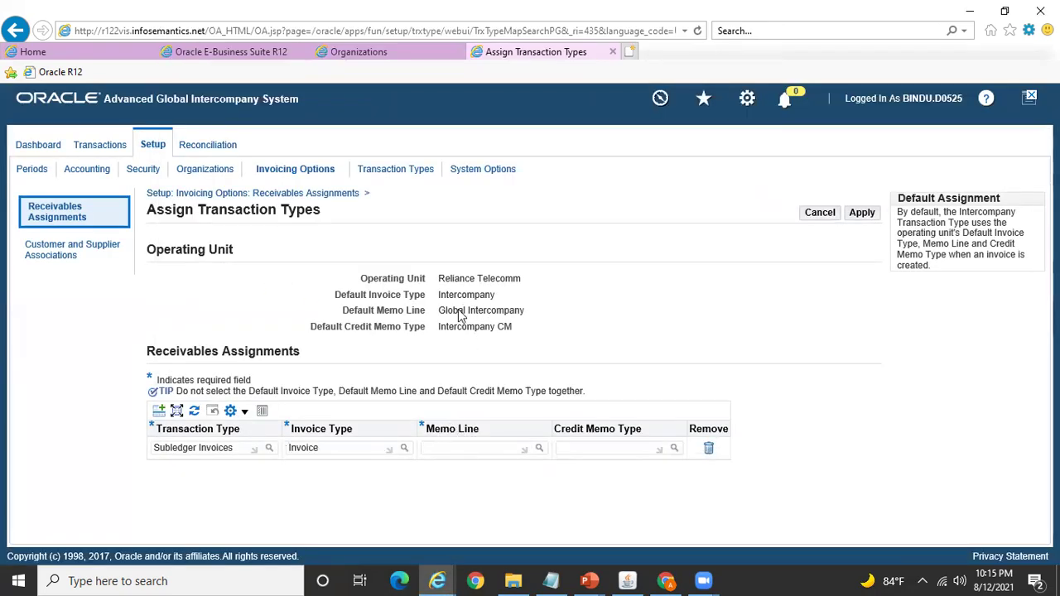
{"action": "left_click", "coordinate": [540, 448]}
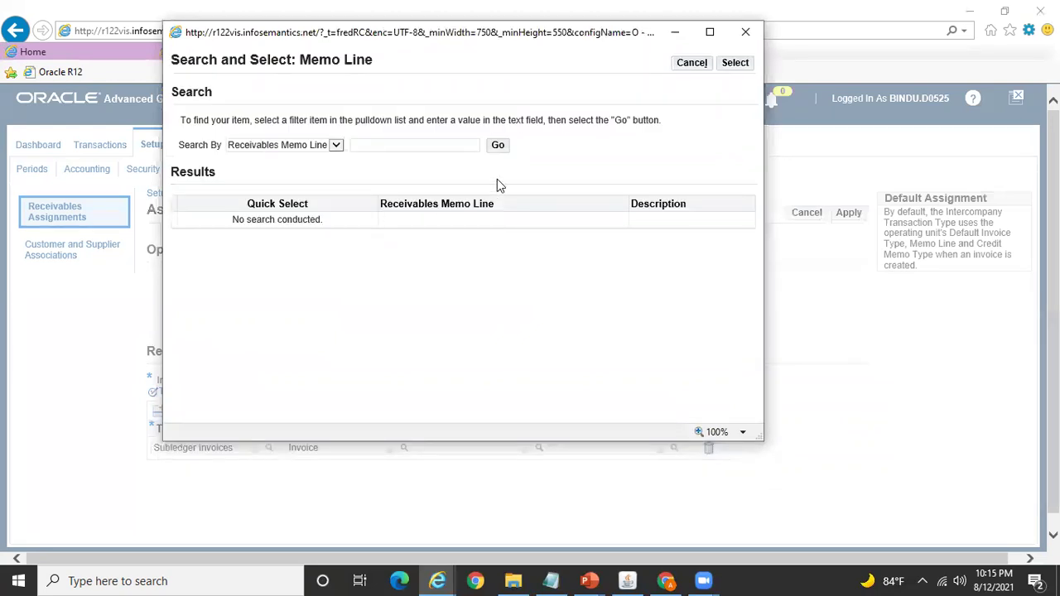
{"action": "left_click", "coordinate": [503, 149]}
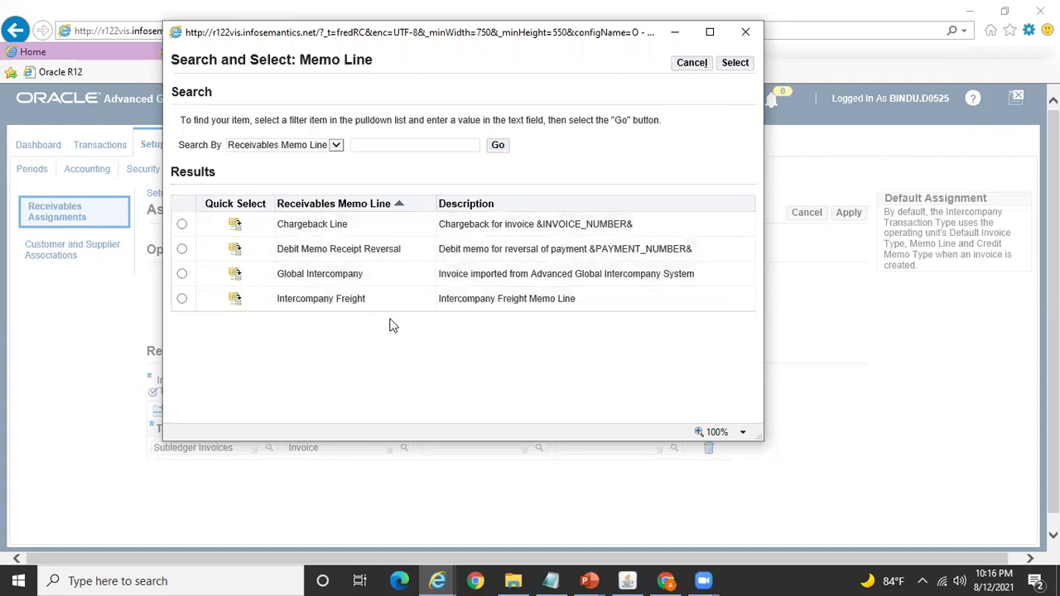
{"action": "left_click_drag", "start_coordinate": [446, 52], "coordinate": [639, 94]}
{"action": "left_click", "coordinate": [549, 78]}
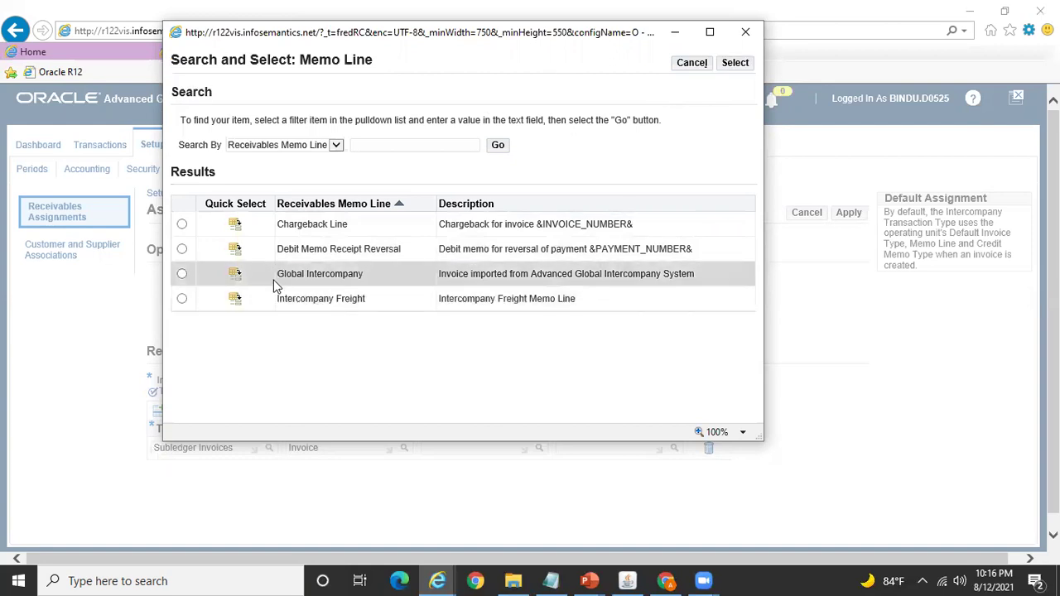
{"action": "left_click", "coordinate": [236, 274]}
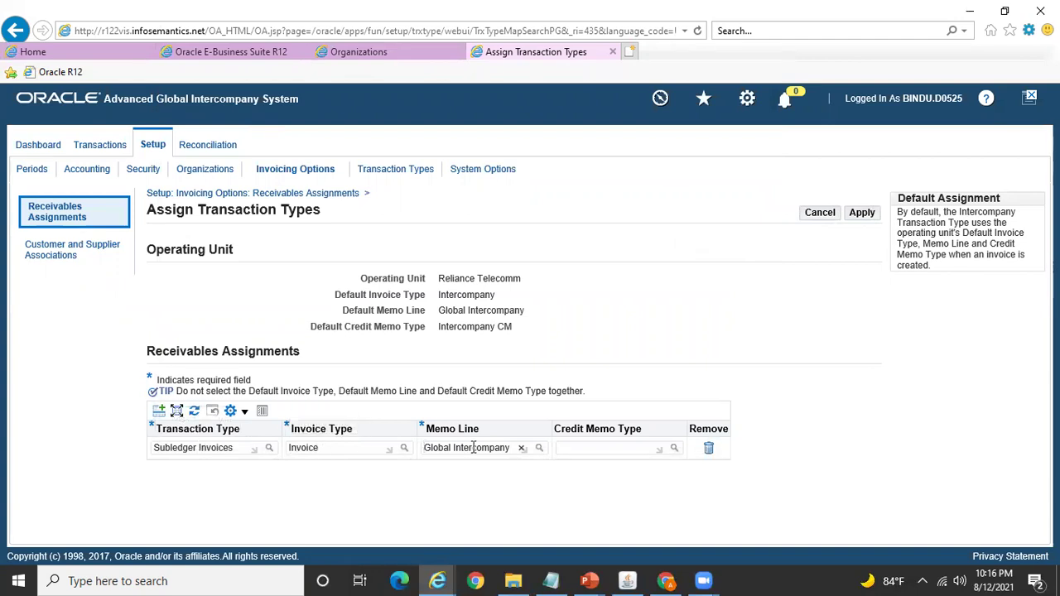
Look up the credit memo types, set the assignment's credit memo type to Credit Memo, and apply the receivables assignment
{"action": "left_click", "coordinate": [615, 448]}
{"action": "left_click", "coordinate": [674, 447]}
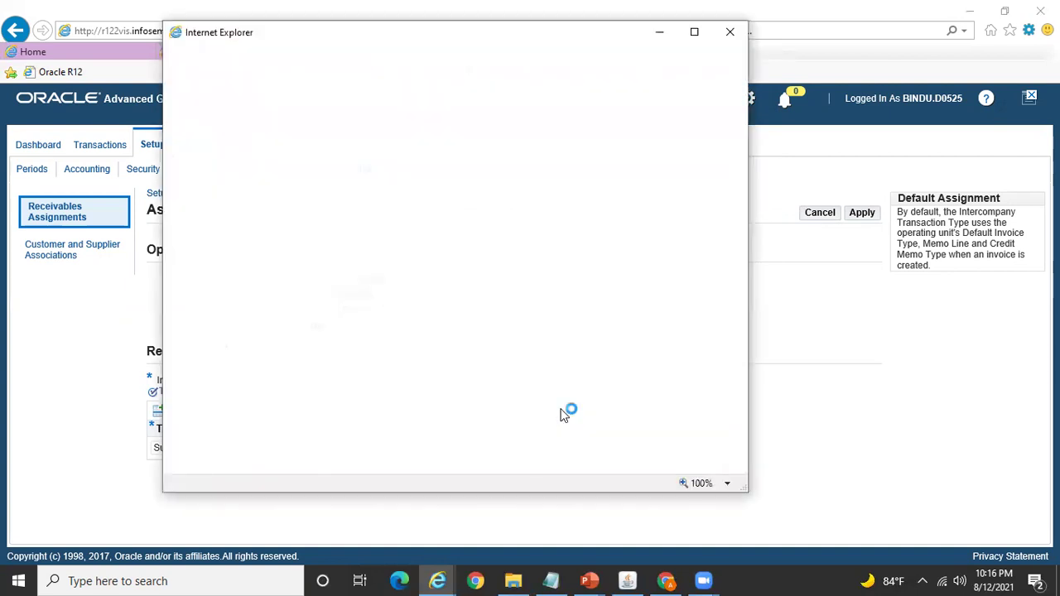
{"action": "left_click", "coordinate": [475, 149]}
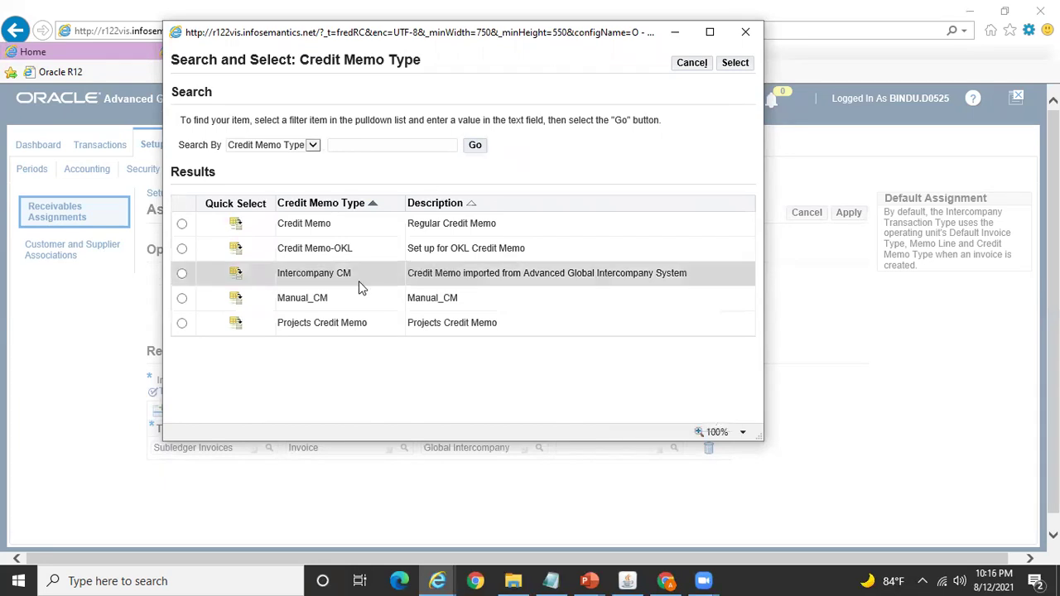
{"action": "left_click", "coordinate": [237, 225]}
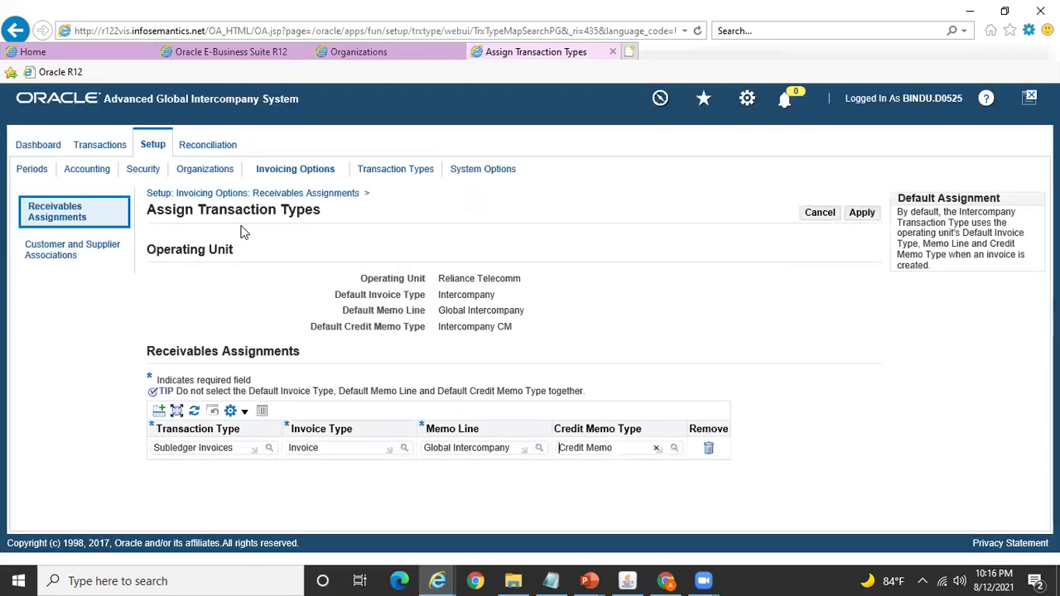
{"action": "left_click", "coordinate": [862, 216]}
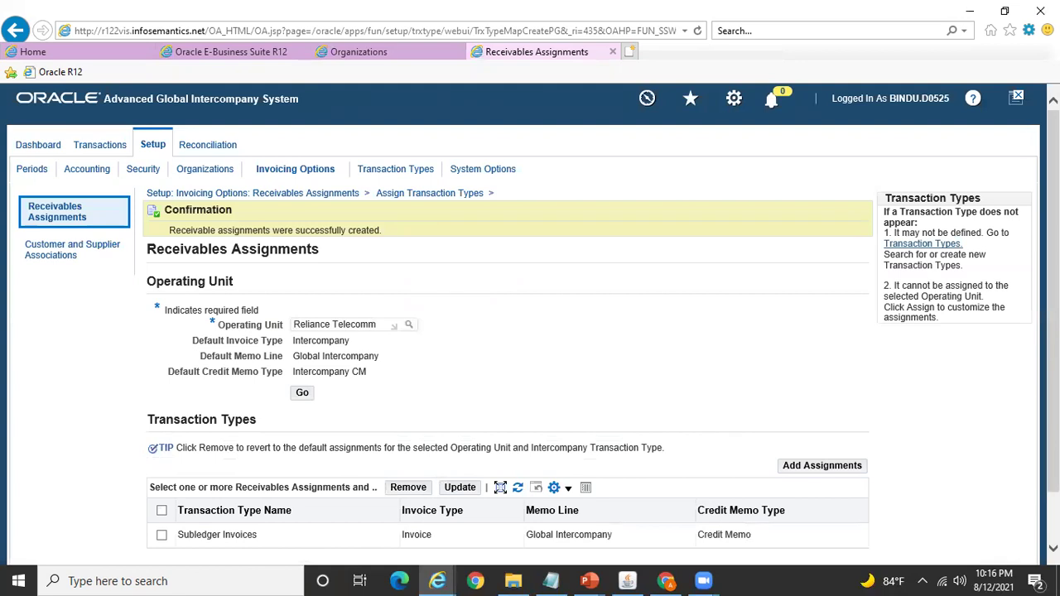
{"action": "scroll", "coordinate": [530, 332], "scroll_direction": "down", "scroll_amount": 2}
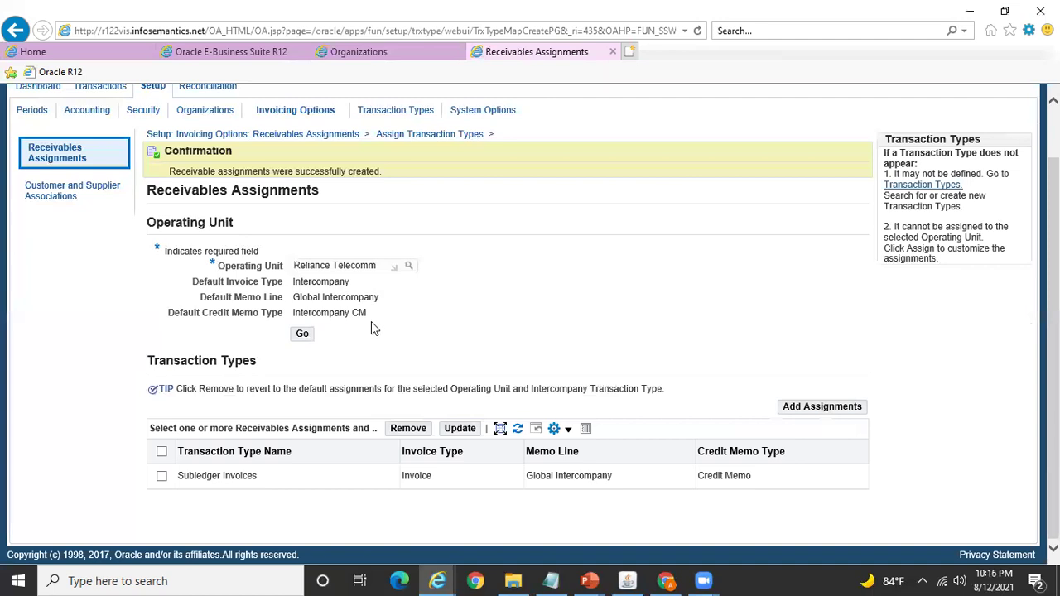
Switch to the Oracle Applications forms window and change the responsibility to Accounts Receivables Superuser, Reliance Telecomm USD
{"action": "left_click", "coordinate": [631, 581]}
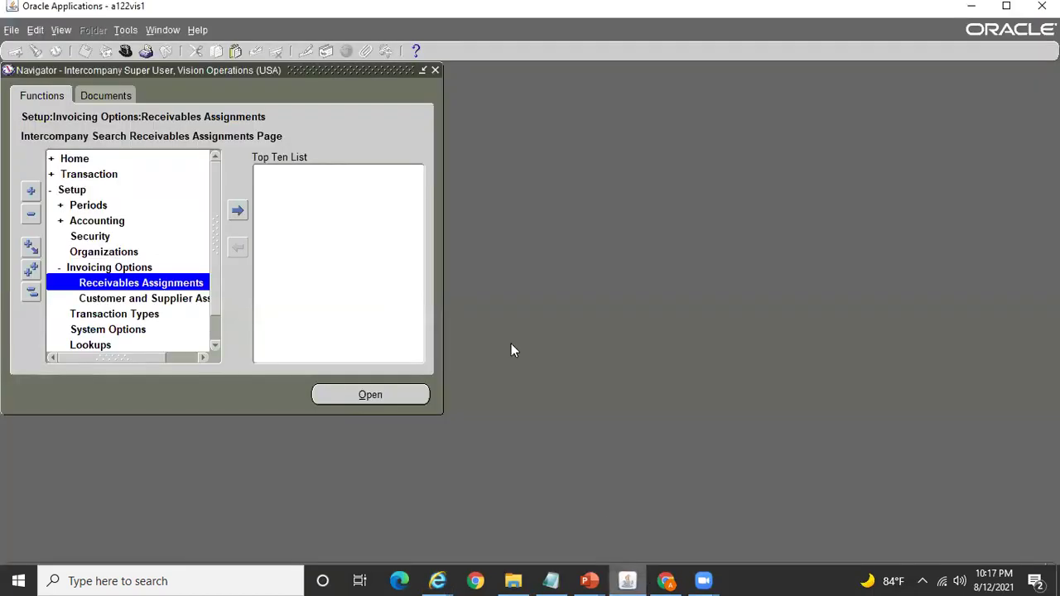
{"action": "left_click", "coordinate": [146, 51]}
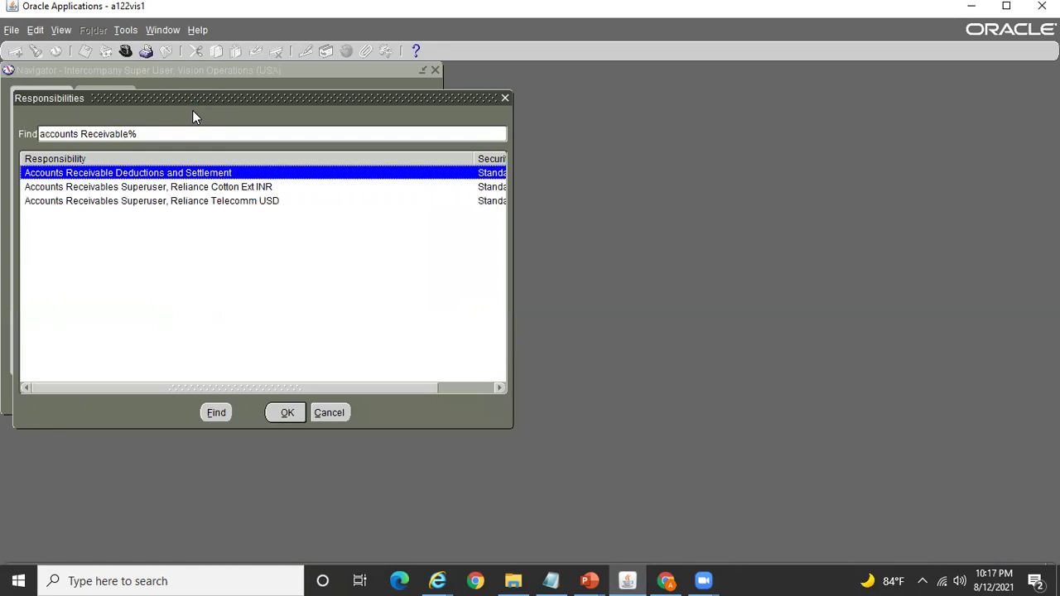
{"action": "key", "text": "Down"}
{"action": "key", "text": "Down"}
{"action": "key", "text": "Return"}
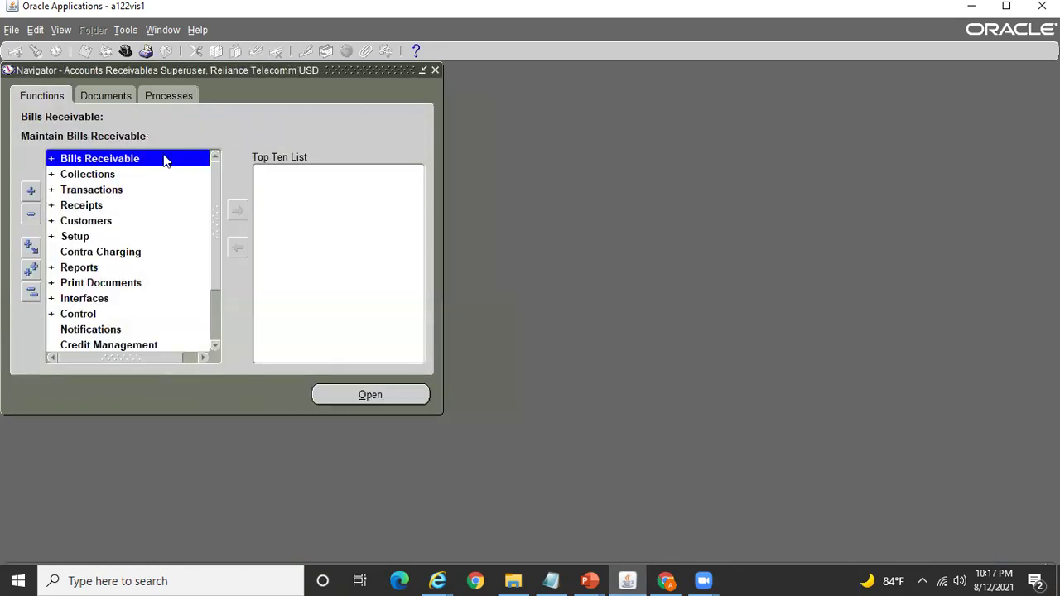
Open the receivables Transactions form and bring up its transaction search form
{"action": "double_click", "coordinate": [108, 191]}
{"action": "double_click", "coordinate": [116, 205]}
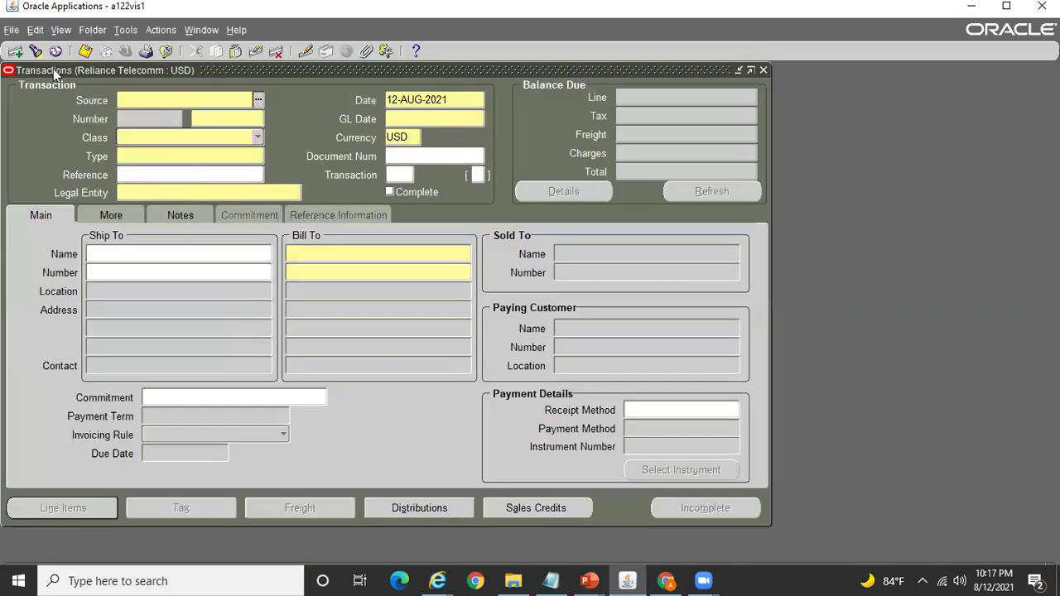
{"action": "left_click", "coordinate": [36, 50]}
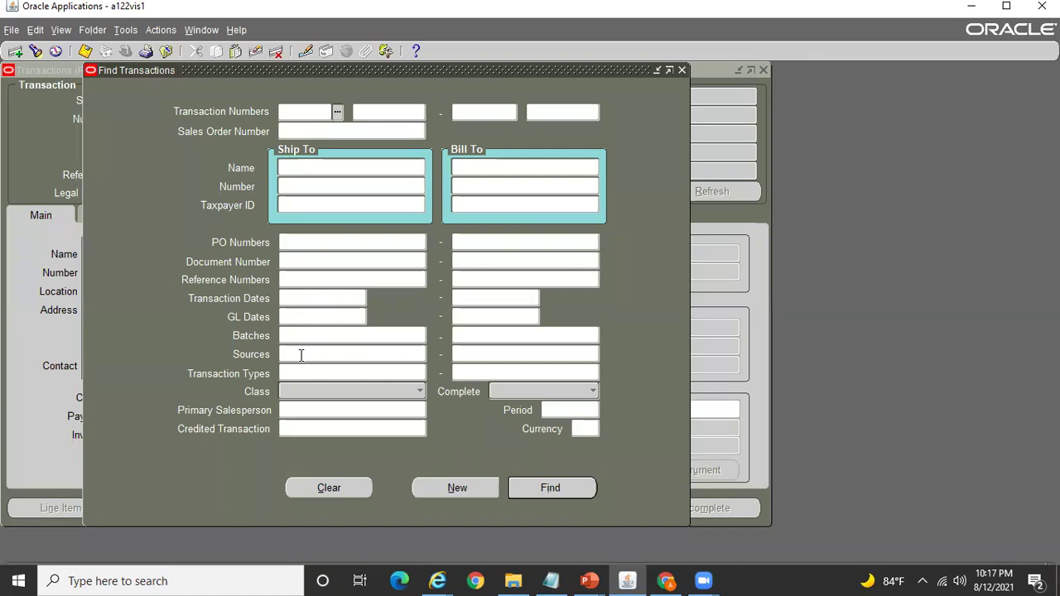
Restrict the transaction search to the Global Intercompany source at both ends of the source range
{"action": "left_click", "coordinate": [300, 353]}
{"action": "type", "text": "glboal"}
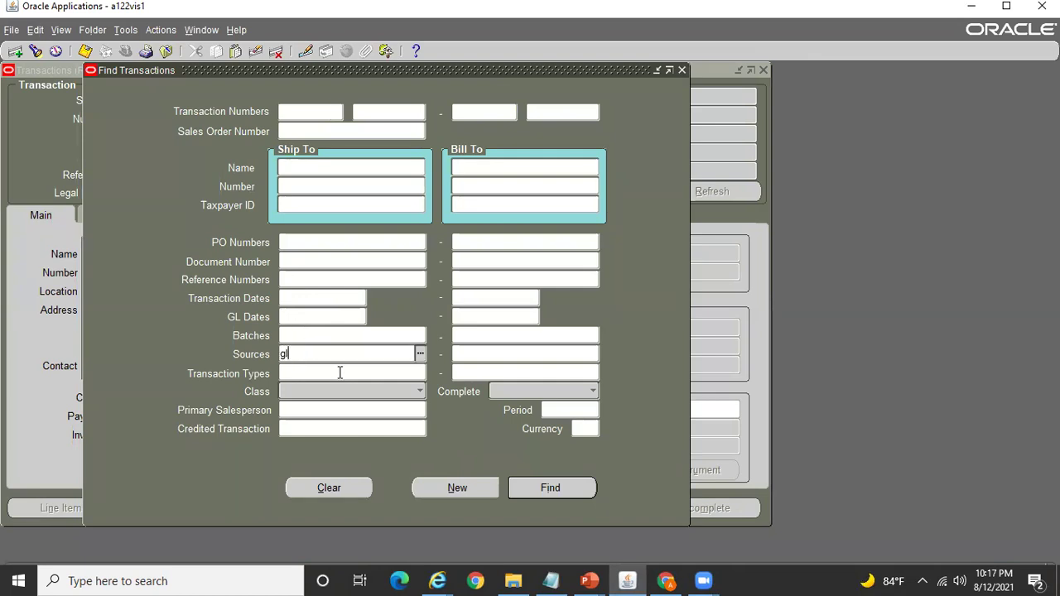
{"action": "key", "text": "Down"}
{"action": "key", "text": "Down"}
{"action": "key", "text": "Return"}
{"action": "type", "text": "lglobal"}
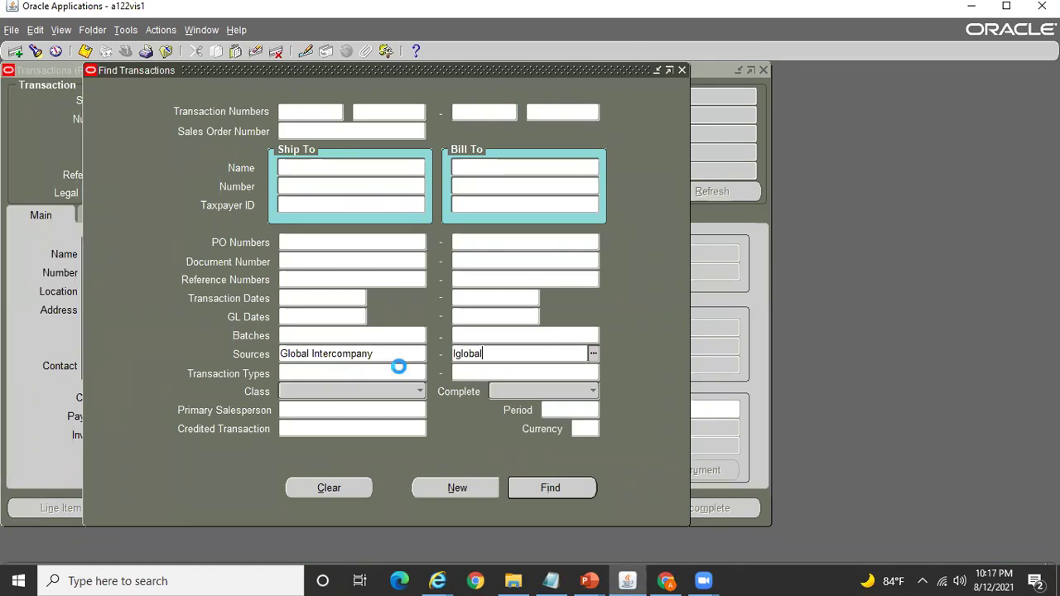
{"action": "key", "text": "Tab"}
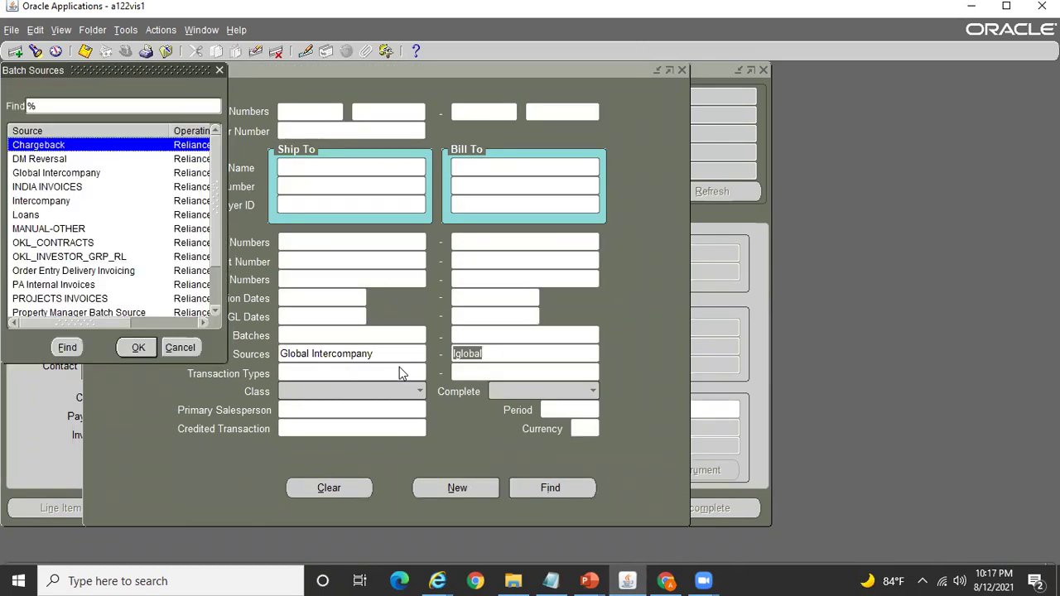
{"action": "key", "text": "Down"}
{"action": "key", "text": "Down"}
{"action": "key", "text": "Return"}
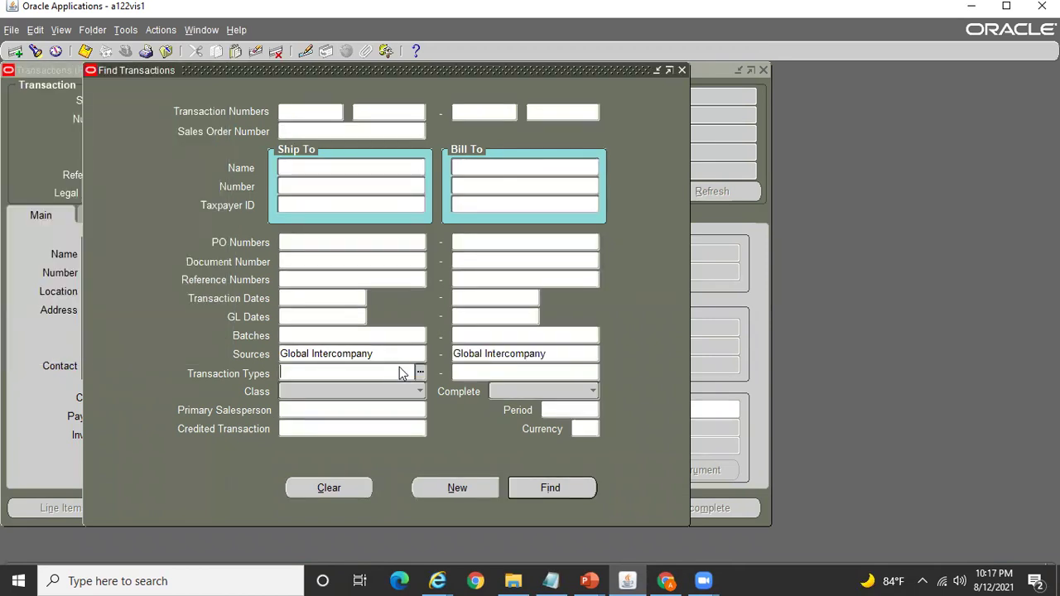
Set the search's starting GL date to 01-OCT-2017, leave the end date empty, and find the matching transactions
{"action": "left_click", "coordinate": [311, 317]}
{"action": "type", "text": "01"}
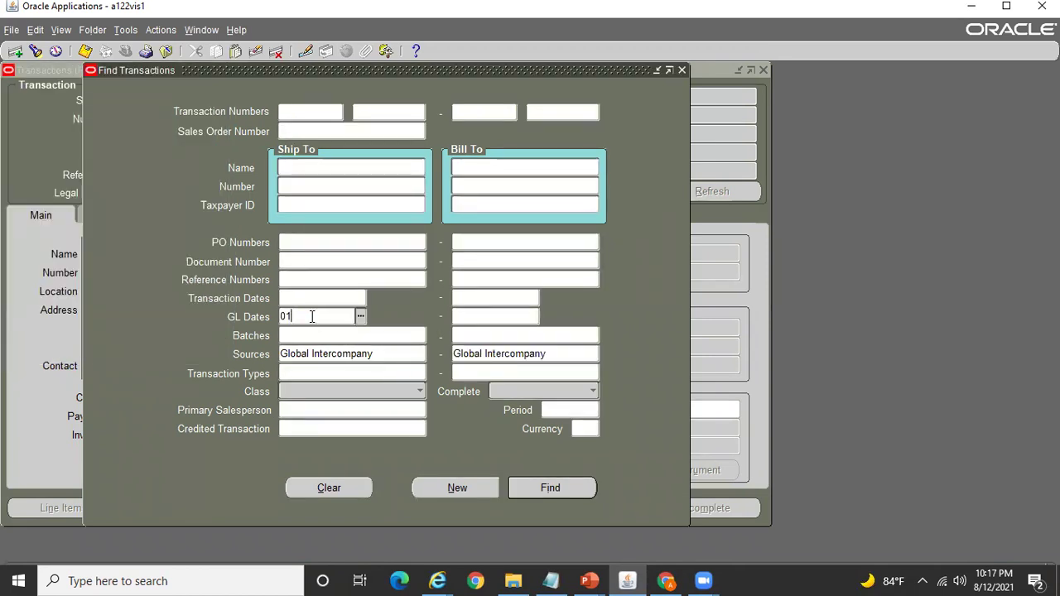
{"action": "type", "text": "-OCT-2017"}
{"action": "key", "text": "Tab"}
{"action": "key", "text": "Delete"}
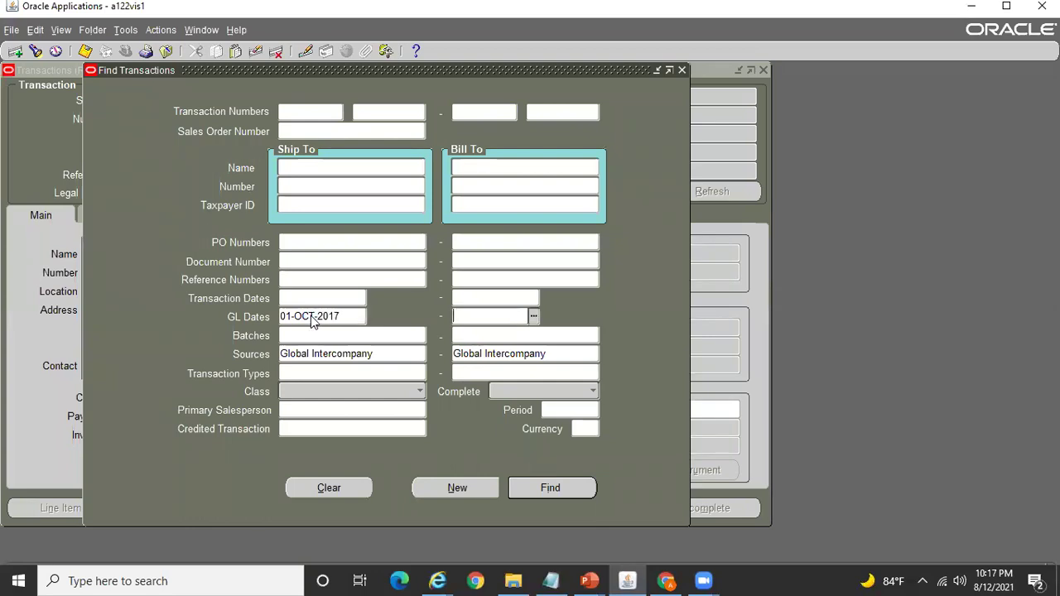
{"action": "key", "text": "Return"}
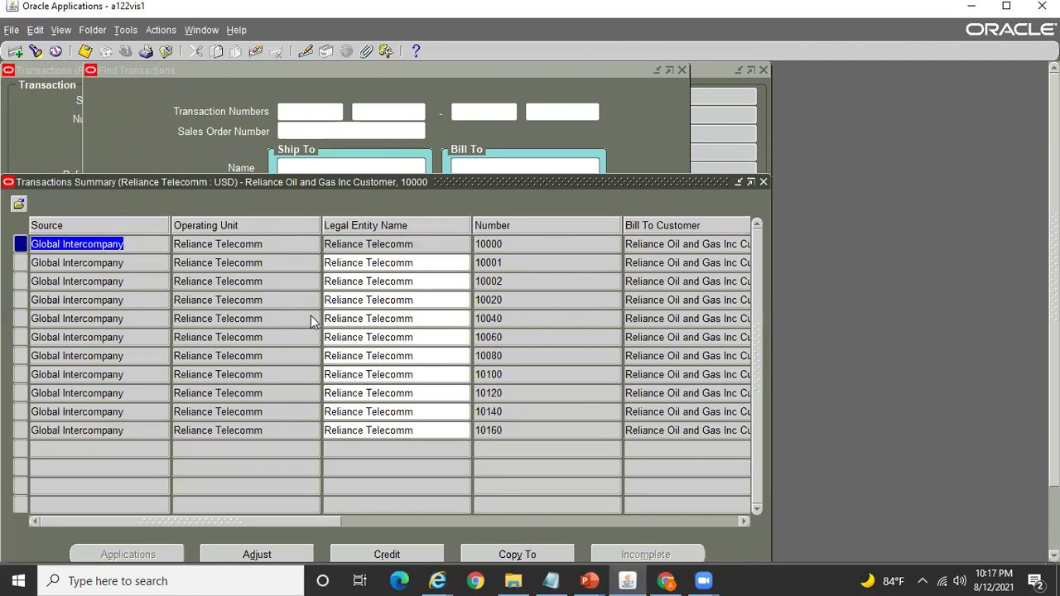
Open the first Global Intercompany transaction in the results and examine its source and transaction type
{"action": "left_click_drag", "start_coordinate": [497, 182], "coordinate": [559, 127]}
{"action": "left_click", "coordinate": [707, 536]}
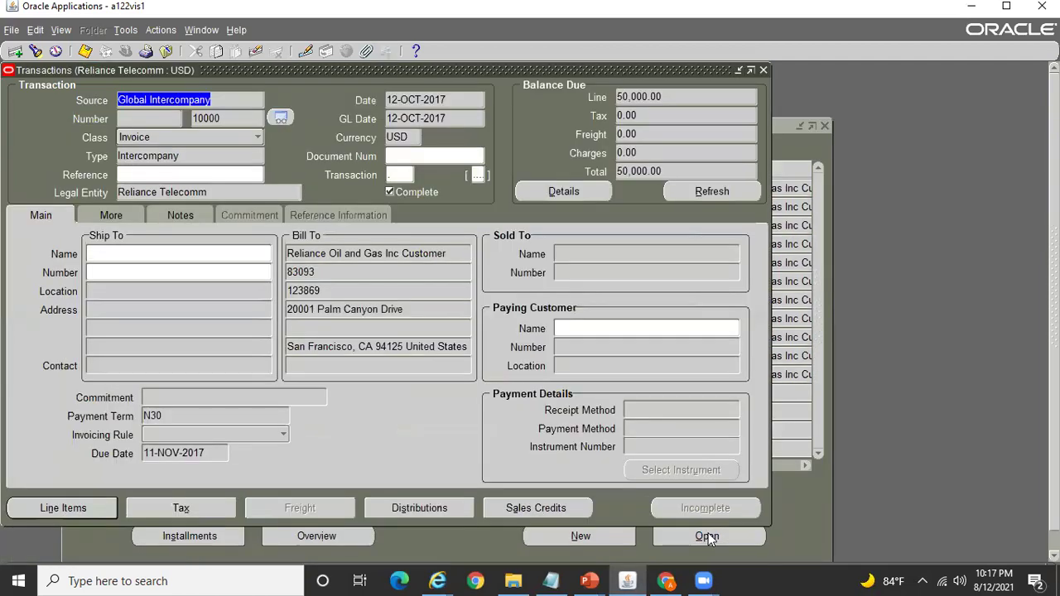
{"action": "left_click", "coordinate": [194, 156]}
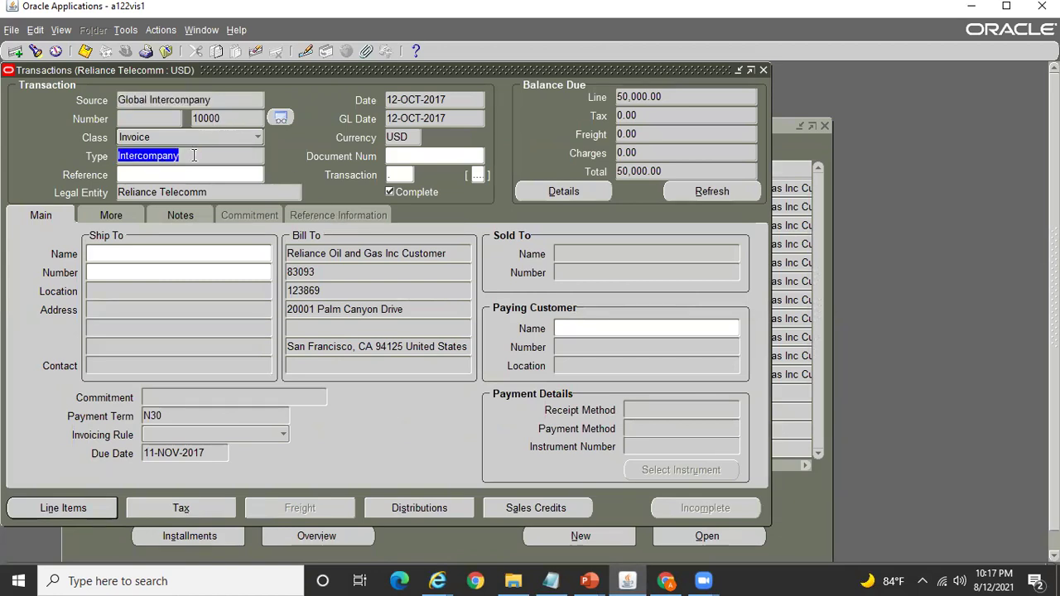
{"action": "left_click", "coordinate": [217, 99]}
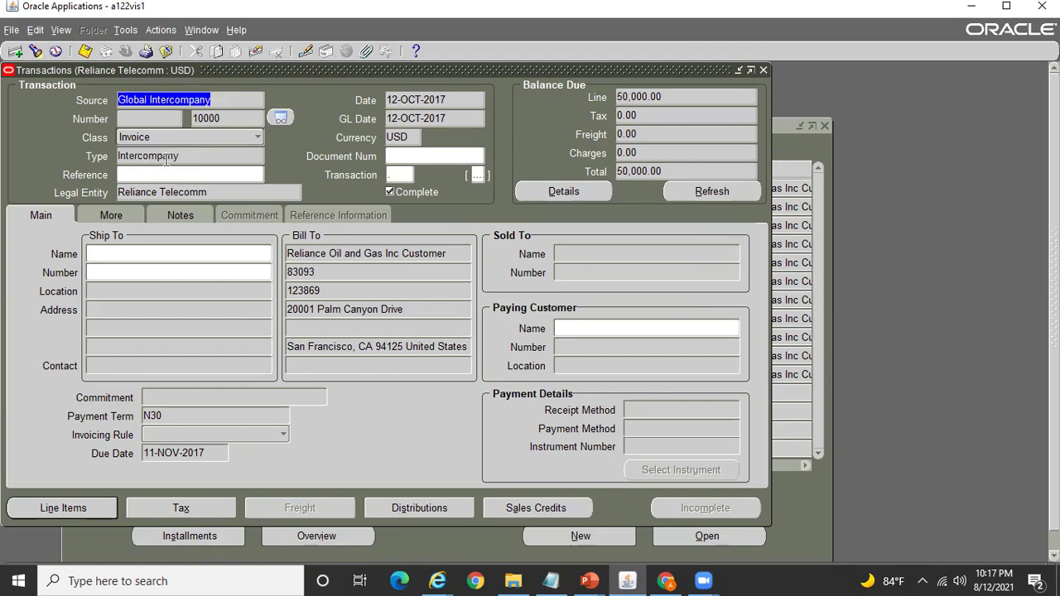
{"action": "left_click", "coordinate": [188, 156]}
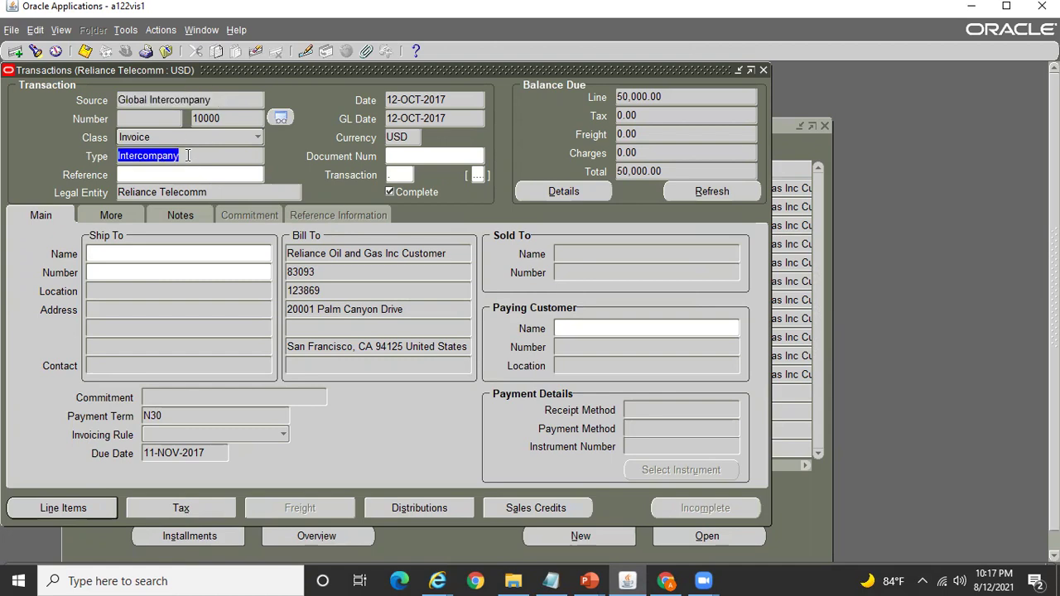
Open the transaction's line items, inspect the first line's description through to its end, and close the lines
{"action": "left_click", "coordinate": [99, 507]}
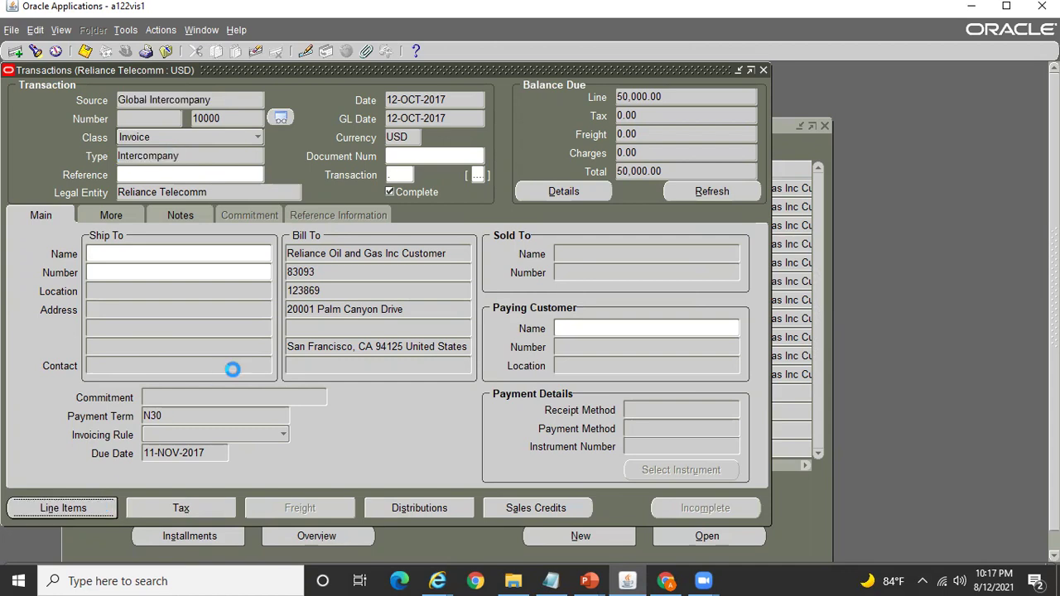
{"action": "left_click", "coordinate": [217, 215]}
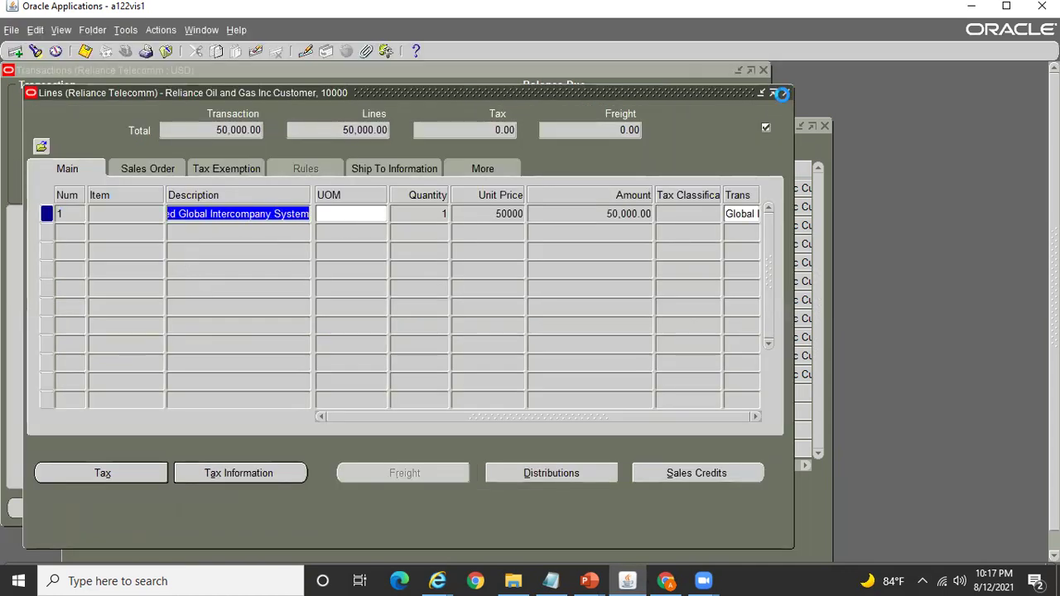
{"action": "left_click", "coordinate": [786, 92]}
Compare the invoice type on the browser's Receivables Assignments page with the type of the open receivables transaction
{"action": "mouse_move", "coordinate": [438, 580]}
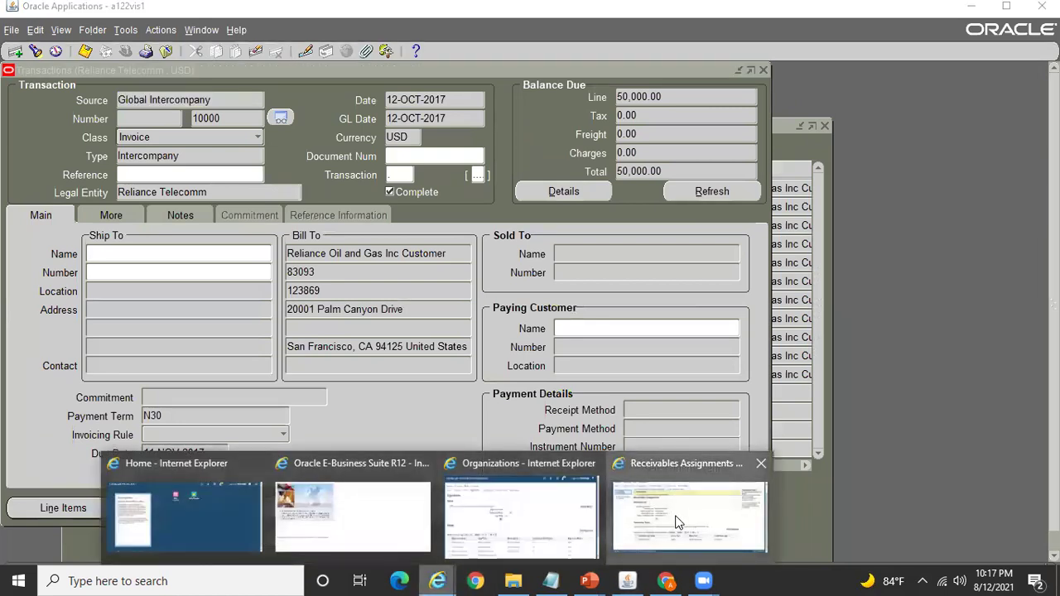
{"action": "left_click", "coordinate": [675, 518]}
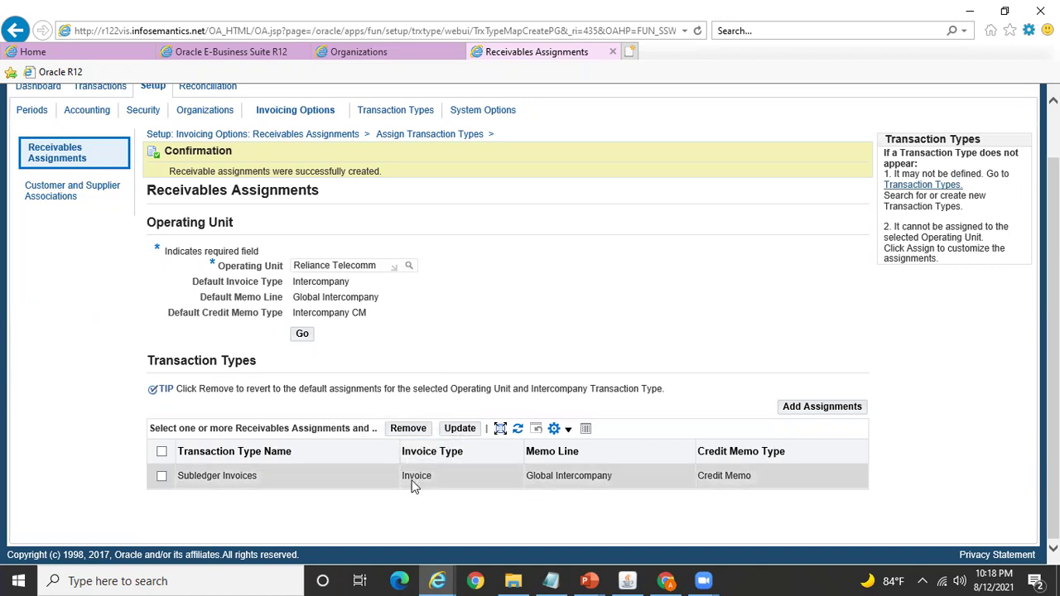
{"action": "key", "text": "alt+Tab"}
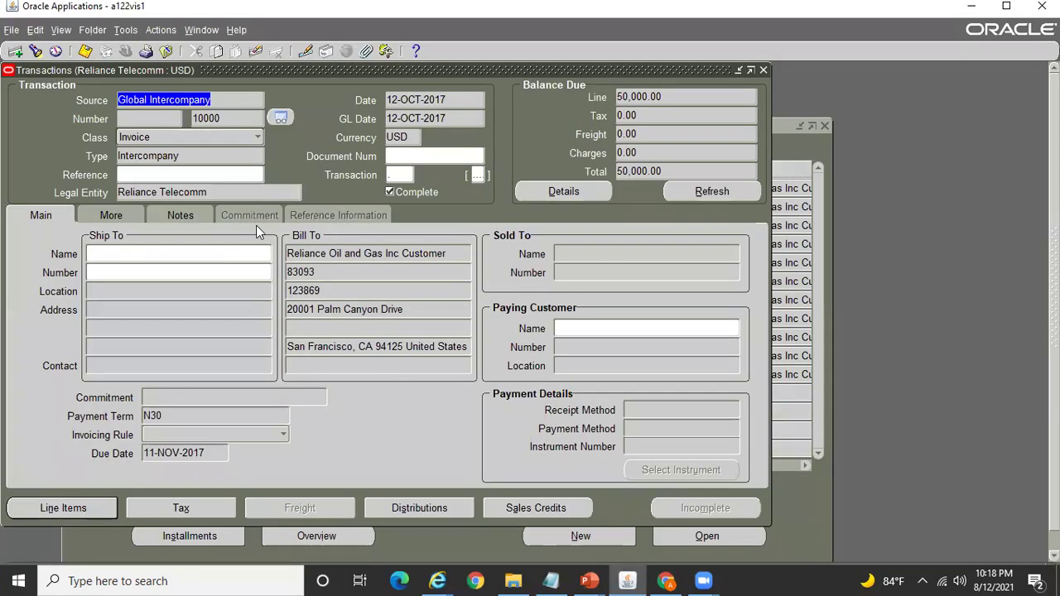
{"action": "left_click", "coordinate": [178, 155]}
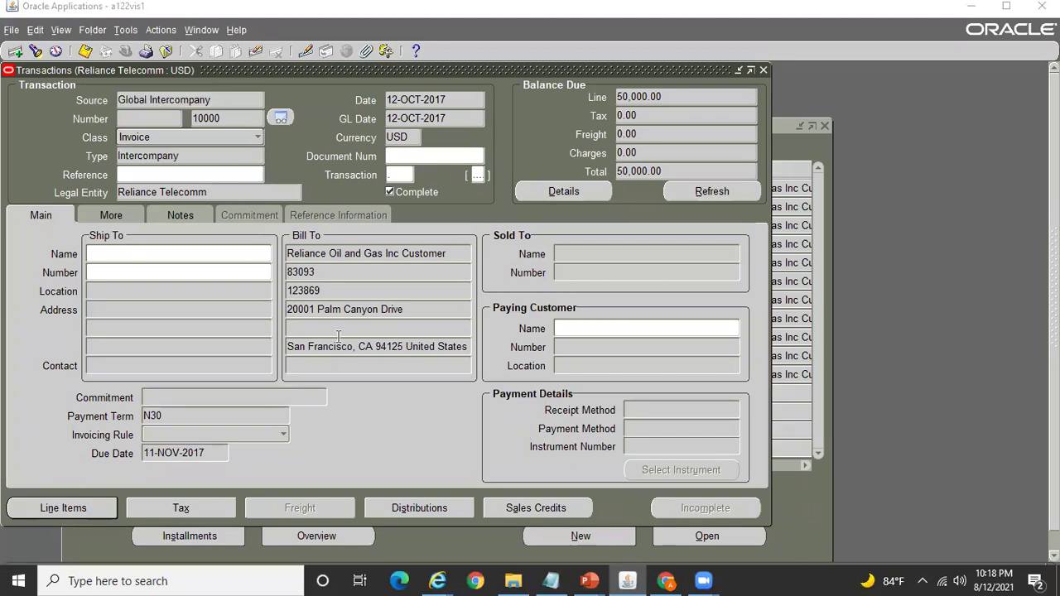
{"action": "key", "text": "alt+Tab"}
{"action": "key", "text": "alt+Tab"}
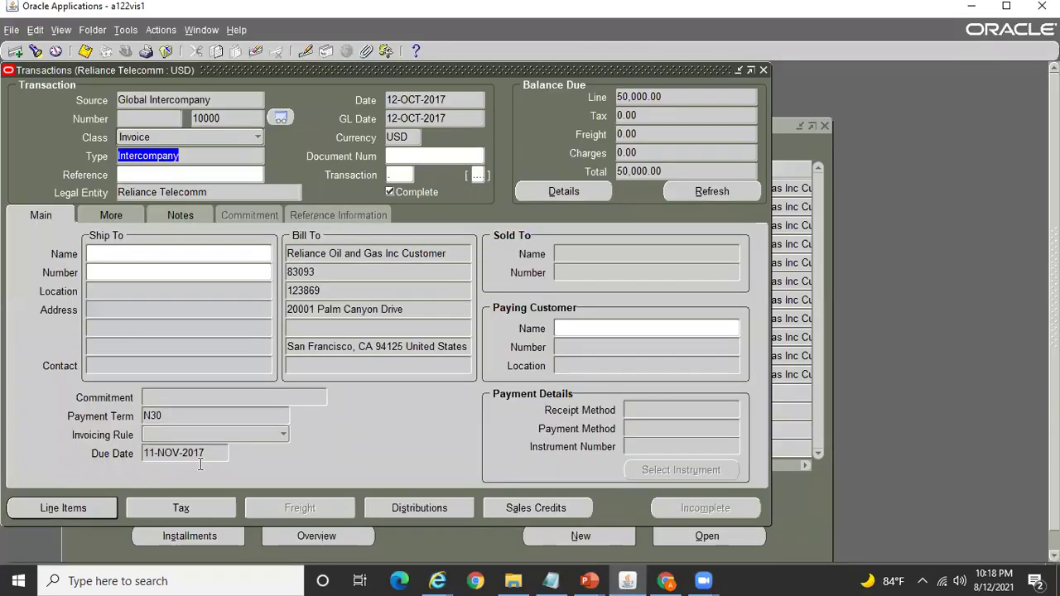
Reopen the transaction's line items and examine the line description against the assigned memo line
{"action": "left_click", "coordinate": [79, 505]}
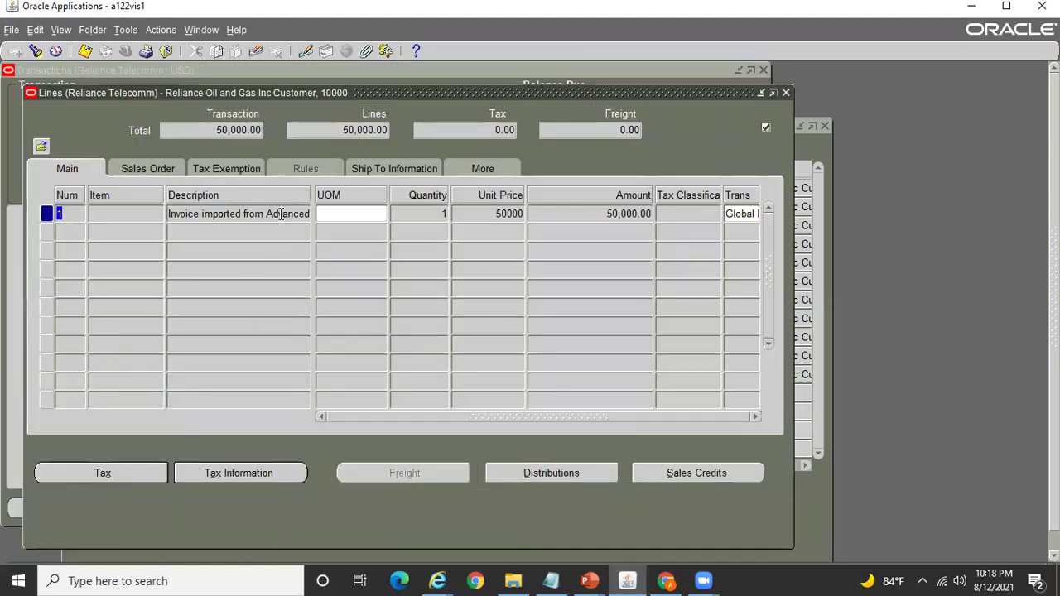
{"action": "left_click", "coordinate": [294, 213]}
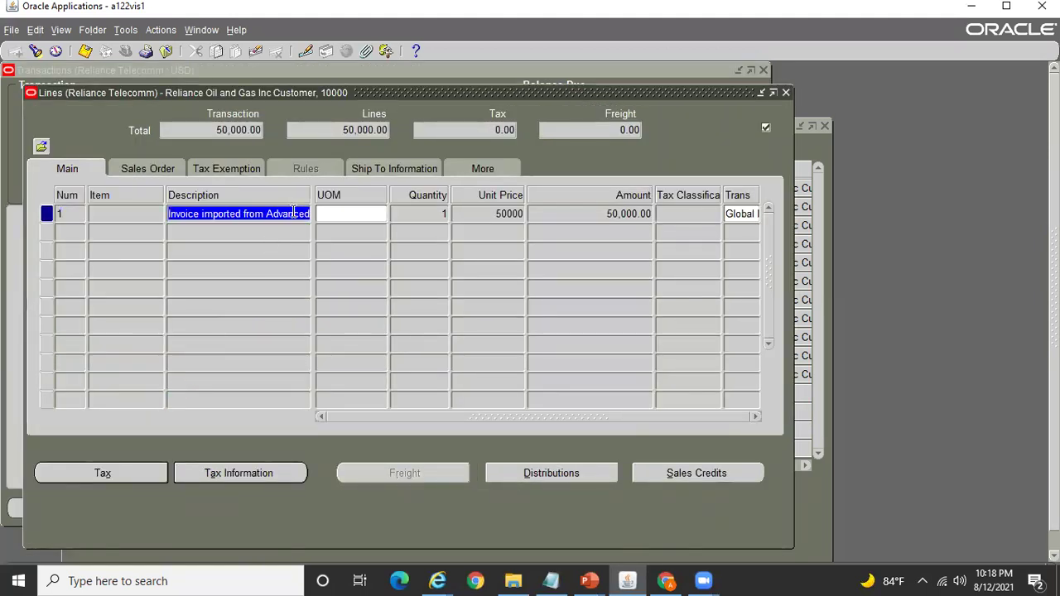